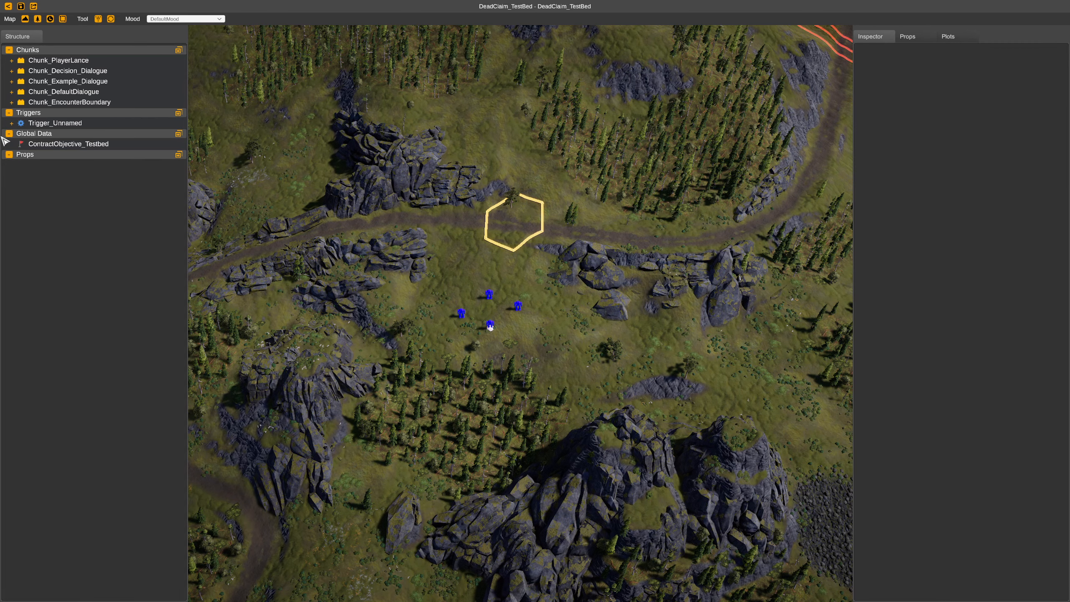
left_click(12, 124)
left_click(11, 125)
scroll(574, 236, "up", 2)
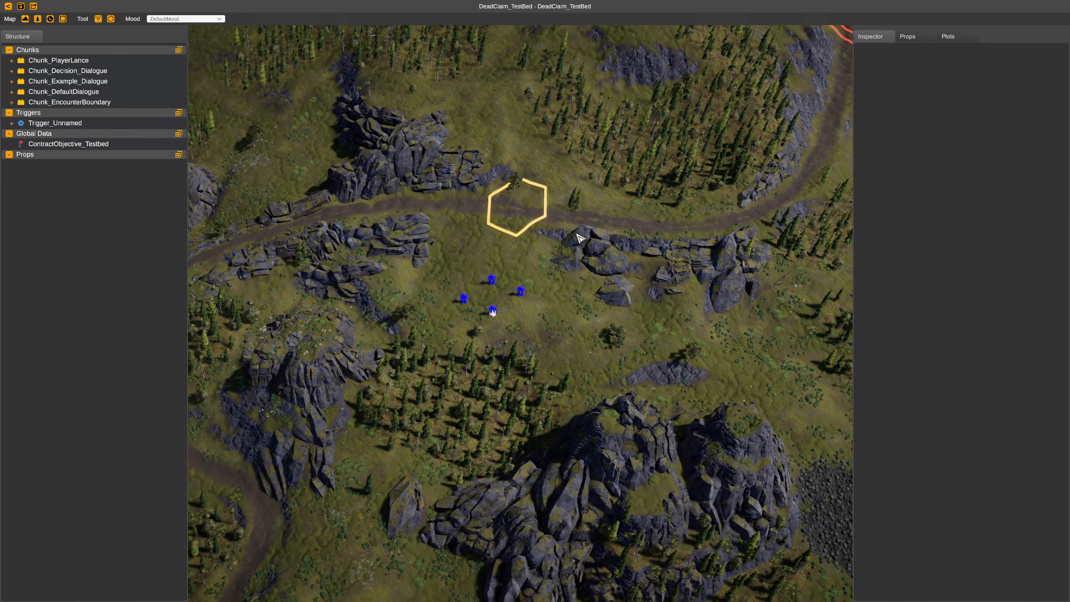
right_click_drag(573, 243, 572, 212)
scroll(572, 211, "up", 1)
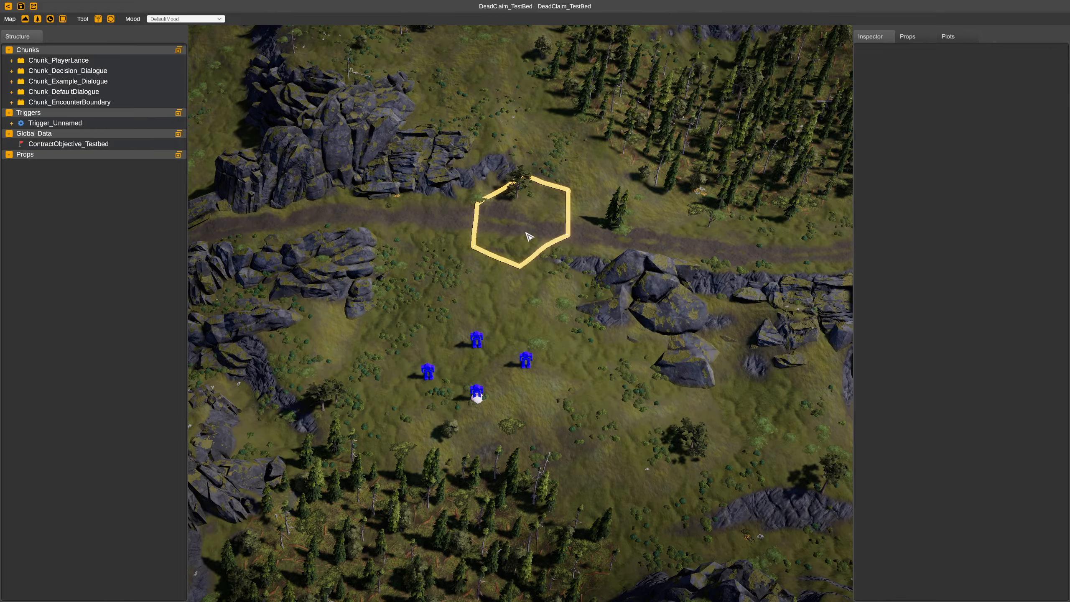
Rename the unnamed trigger to Trigger_Start
left_click(40, 123)
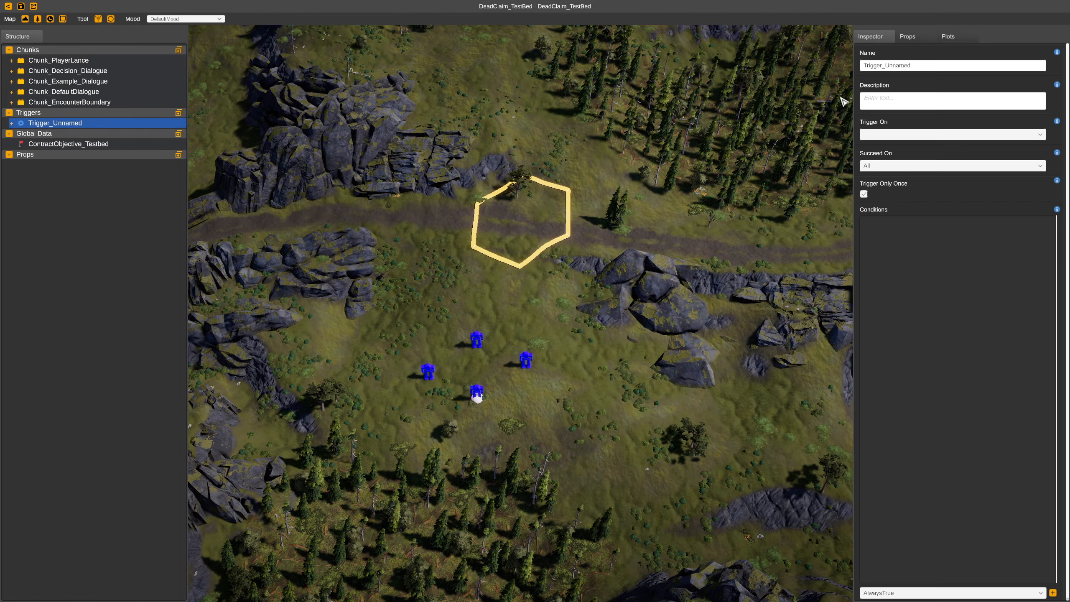
double_click(900, 67)
double_click(12, 124)
left_click(11, 124)
scroll(547, 312, "down", 2)
left_click_drag(914, 66, 885, 65)
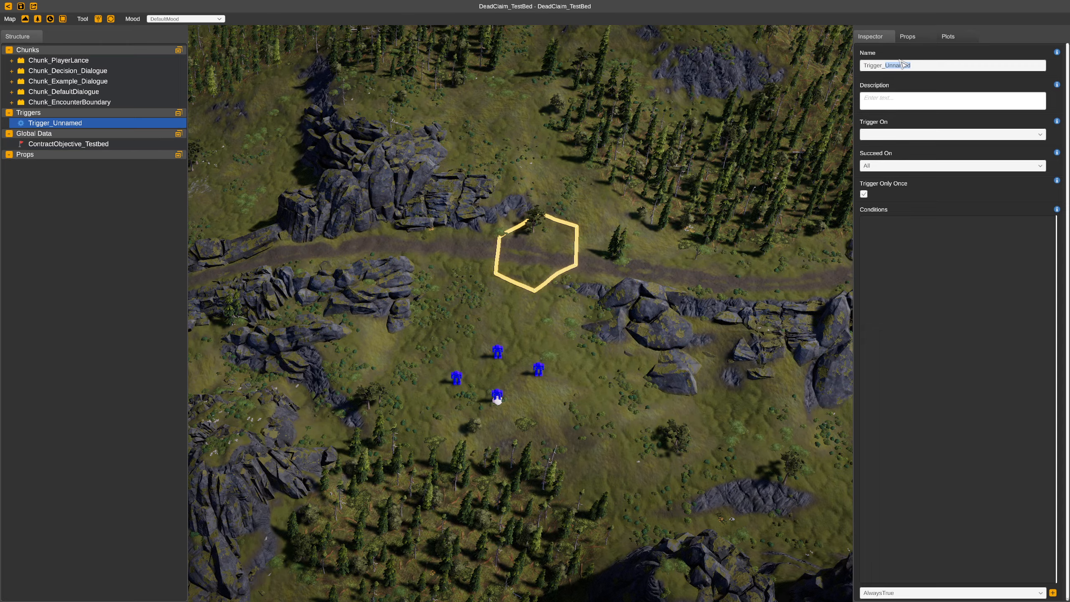
type("Start")
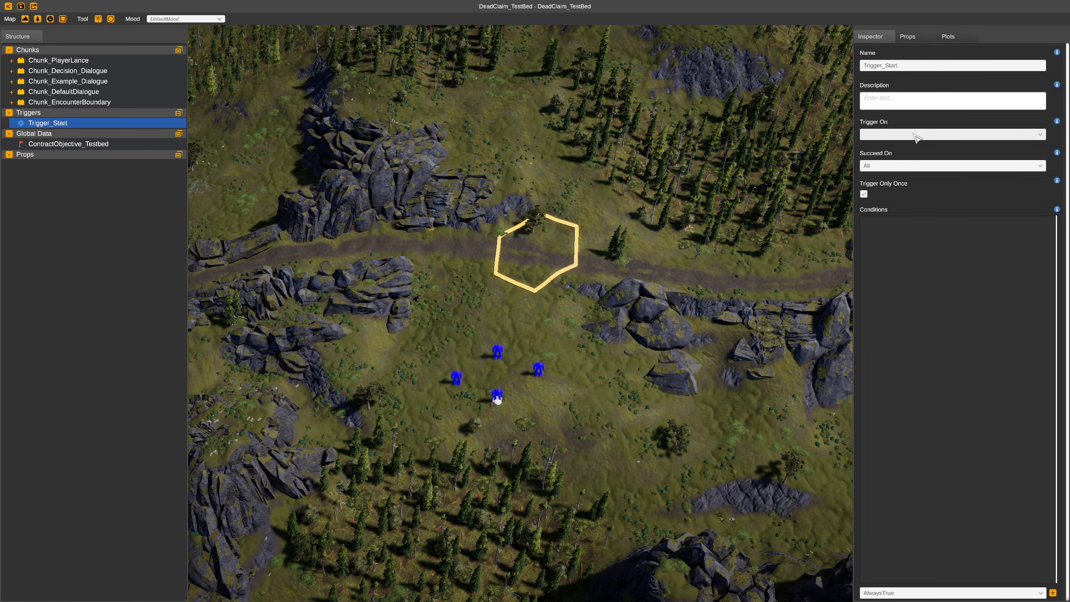
Make Trigger_Start fire on OnEncounterIntroComplete and add an AlwaysTrue condition to it
left_click(988, 135)
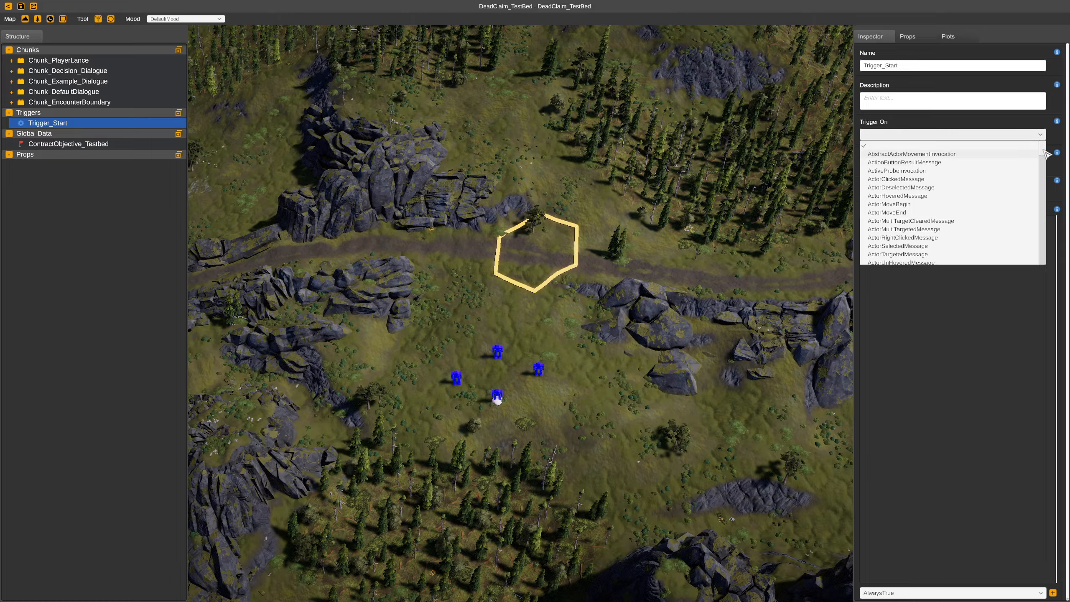
left_click_drag(1043, 153, 1044, 215)
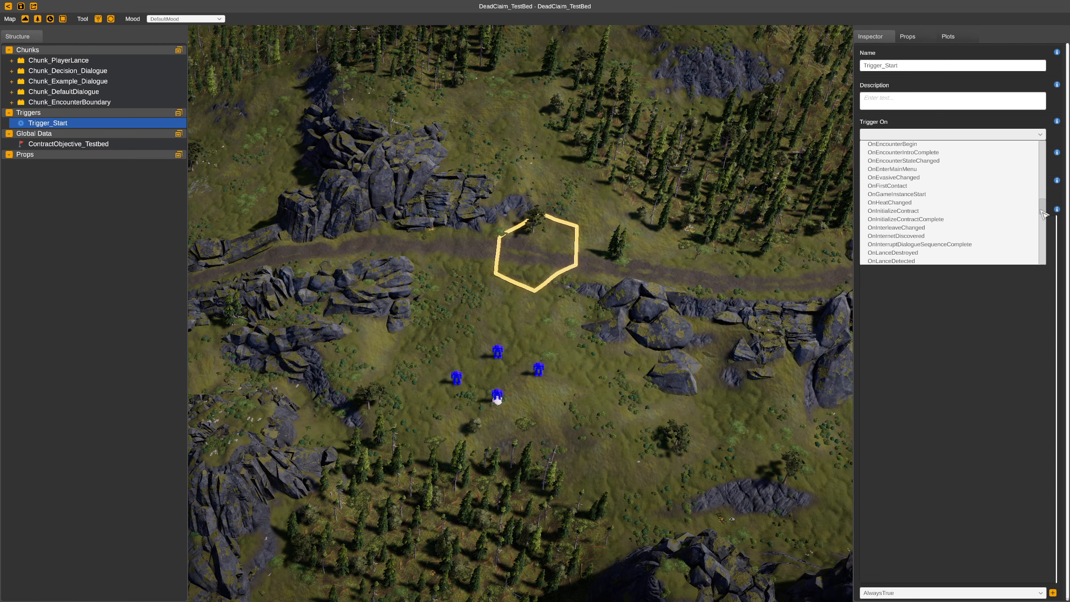
left_click(939, 154)
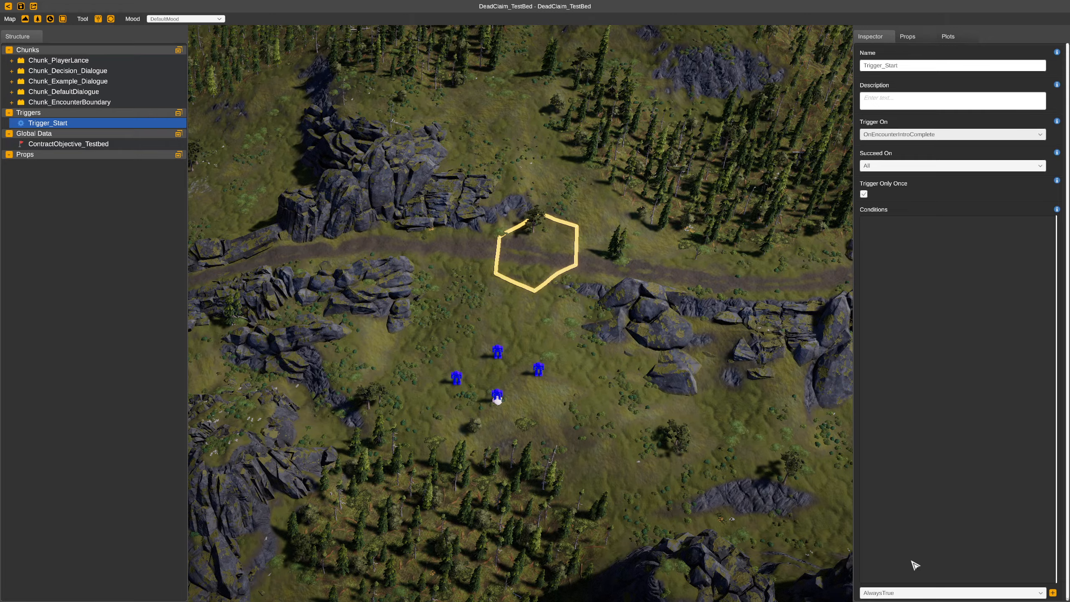
left_click(1054, 592)
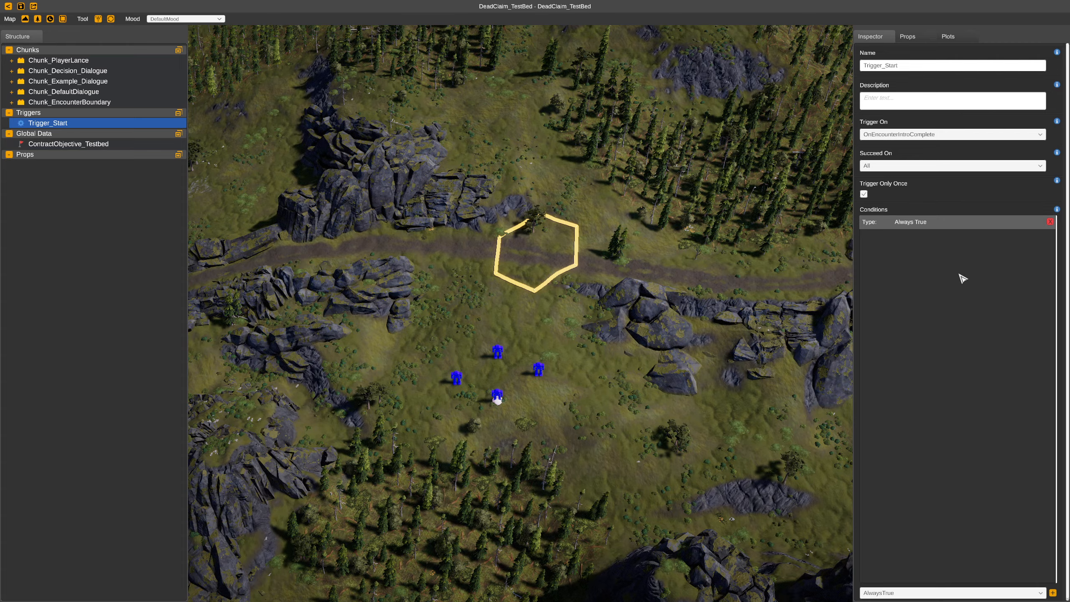
Add a Delay timing result to Trigger_Start and set its delay to 1 round
right_click(53, 129)
left_click(77, 148)
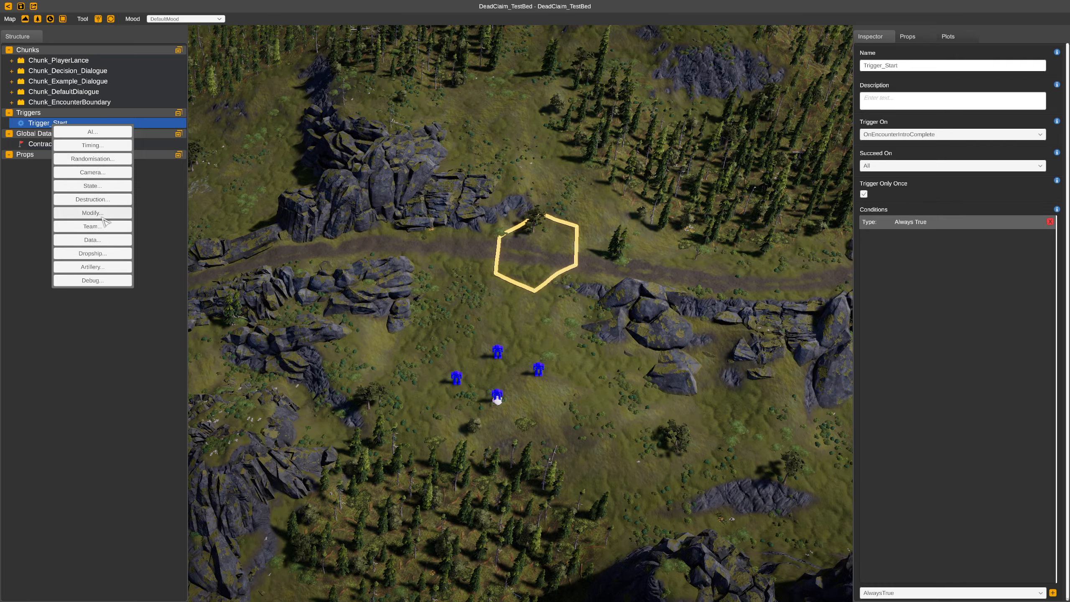
left_click(94, 145)
left_click(103, 133)
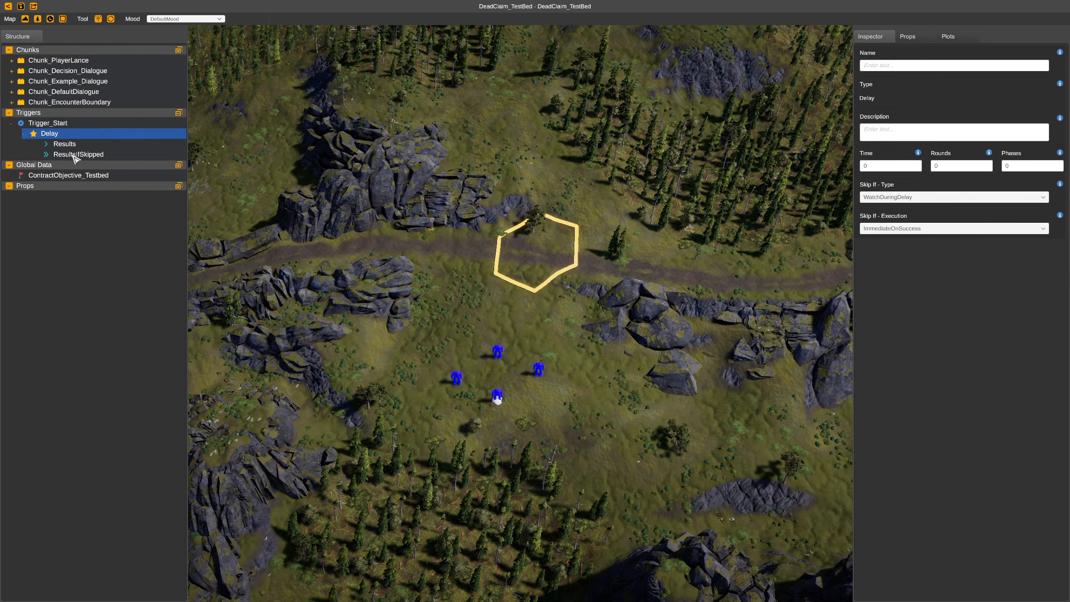
left_click(969, 169)
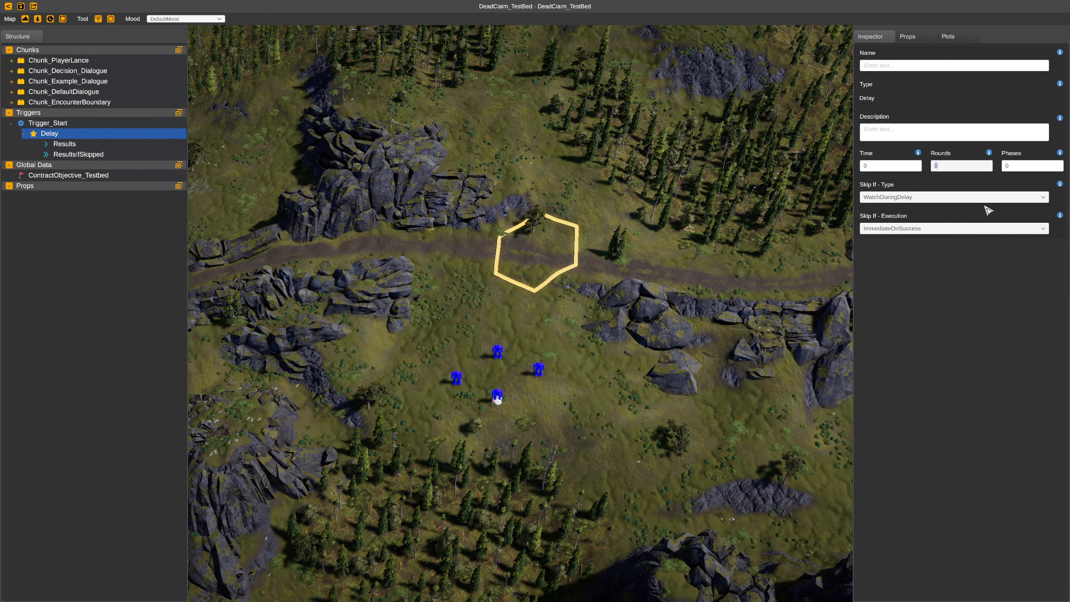
type("1")
left_click(84, 144)
right_click(85, 147)
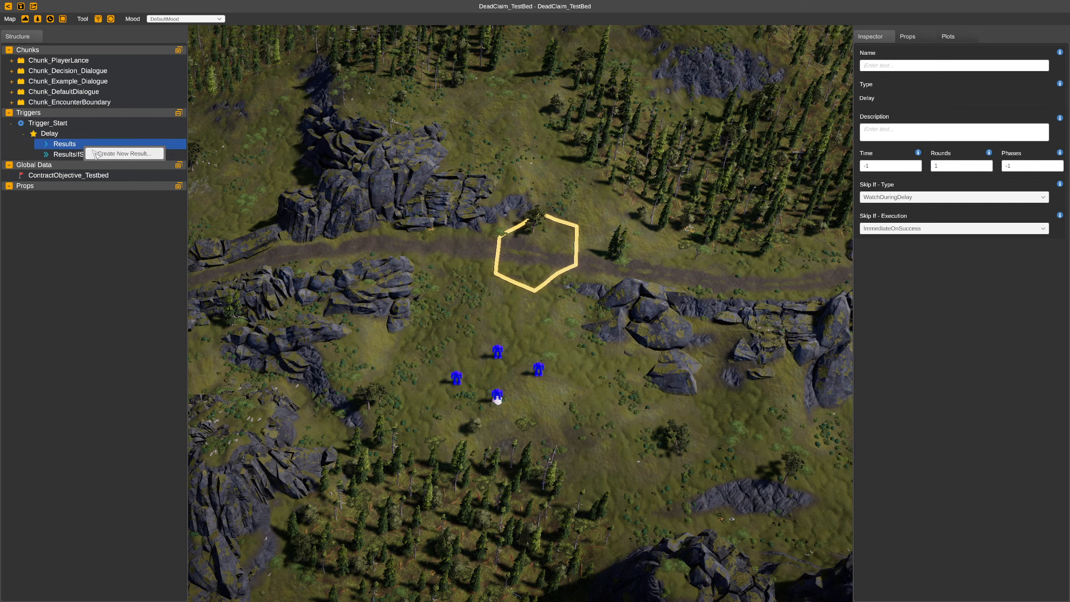
left_click(97, 153)
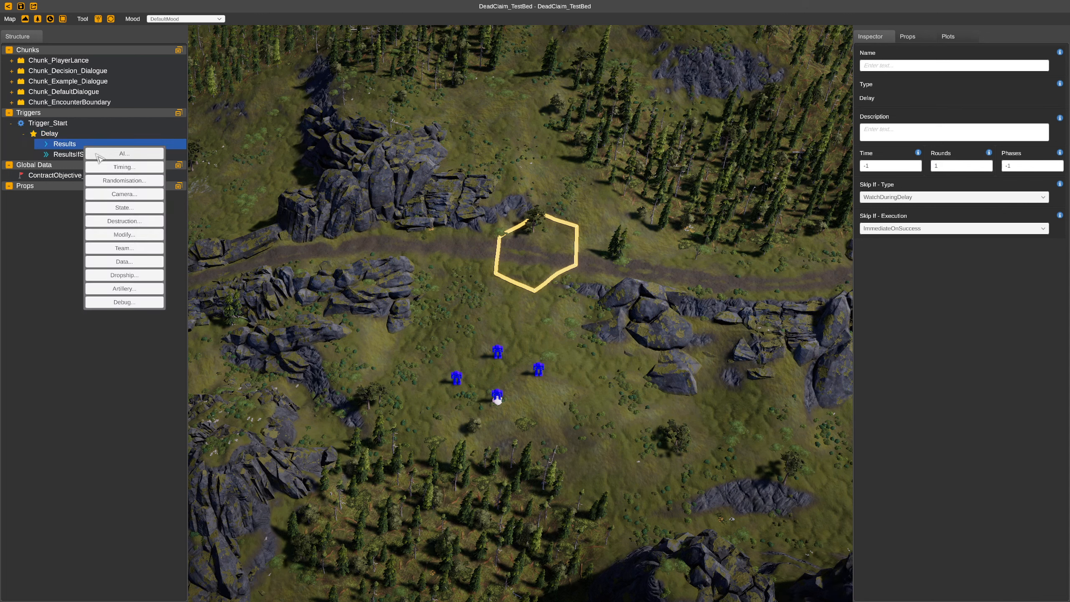
left_click(127, 264)
left_click(98, 189)
Create a Set Status result inside the Delay's Results
right_click(90, 147)
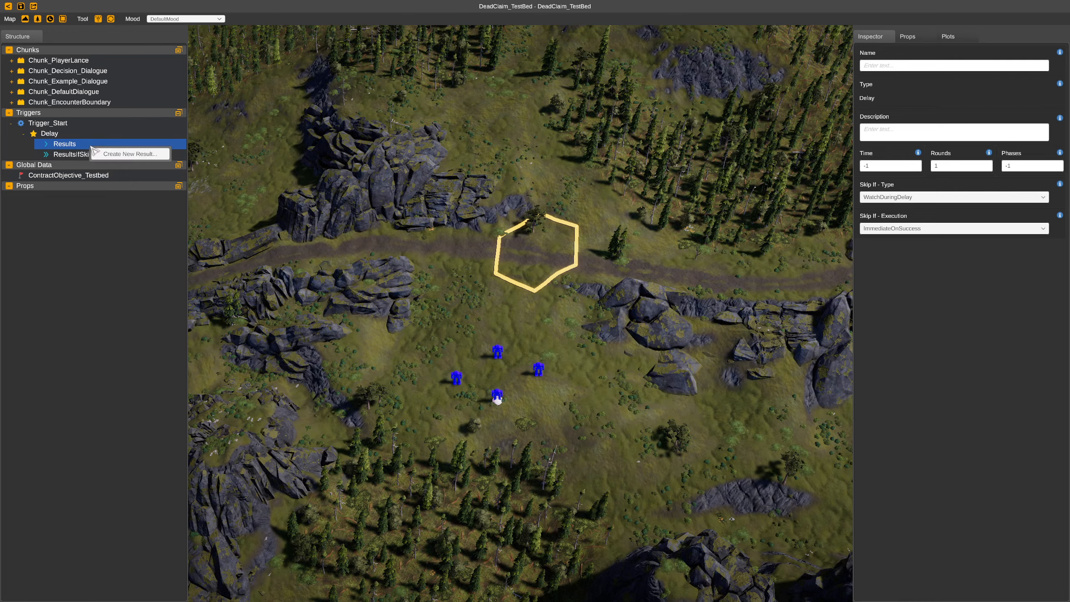
left_click(120, 150)
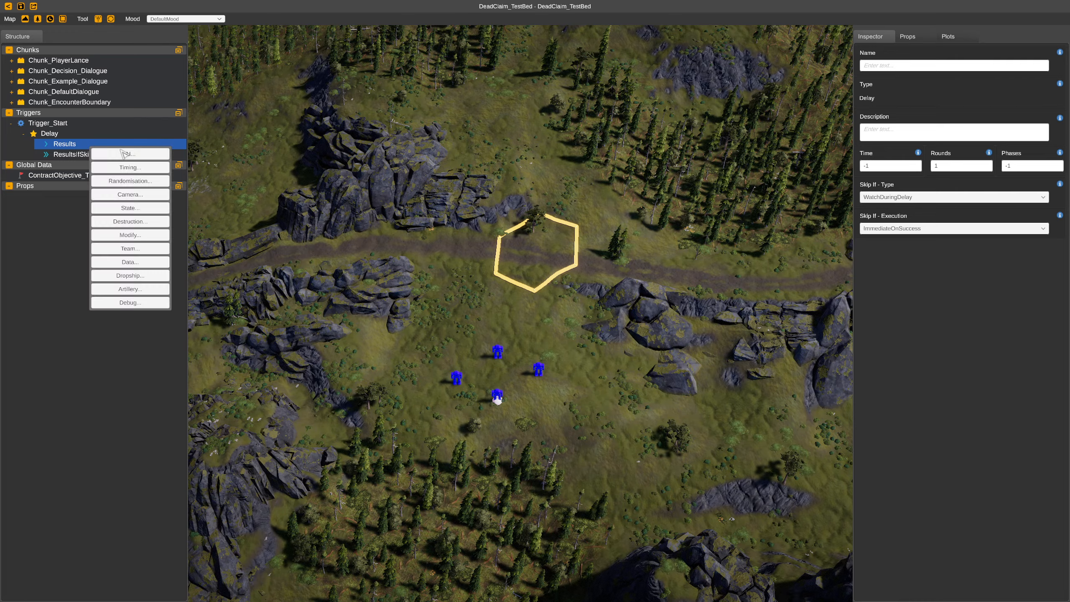
left_click(146, 239)
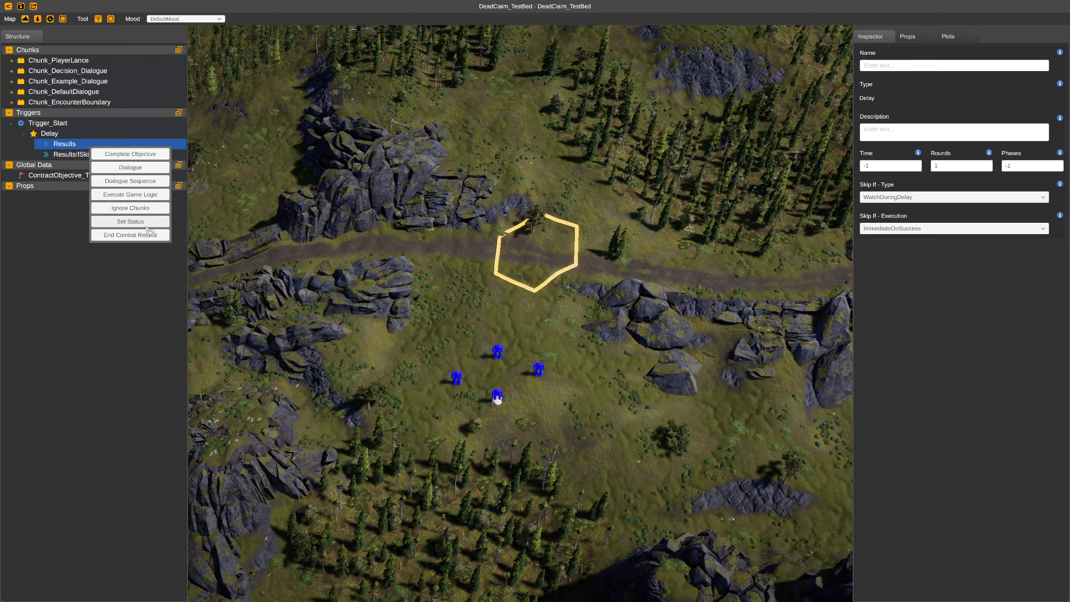
left_click(147, 223)
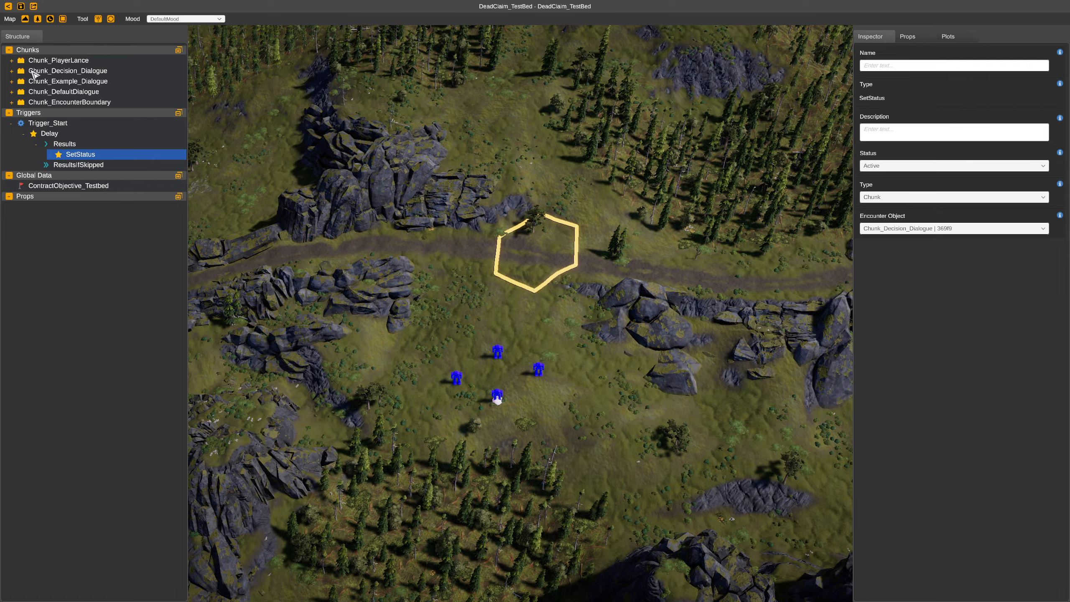
Delete the node above Region_Attack in Chunk_Decision_Dialogue and remove the chunk's Dialogue entry from On Active Execute
left_click(12, 60)
left_click(12, 61)
left_click(11, 71)
left_click(11, 70)
left_click(12, 81)
left_click(12, 81)
left_click(60, 70)
left_click(11, 71)
right_click(56, 80)
left_click(78, 99)
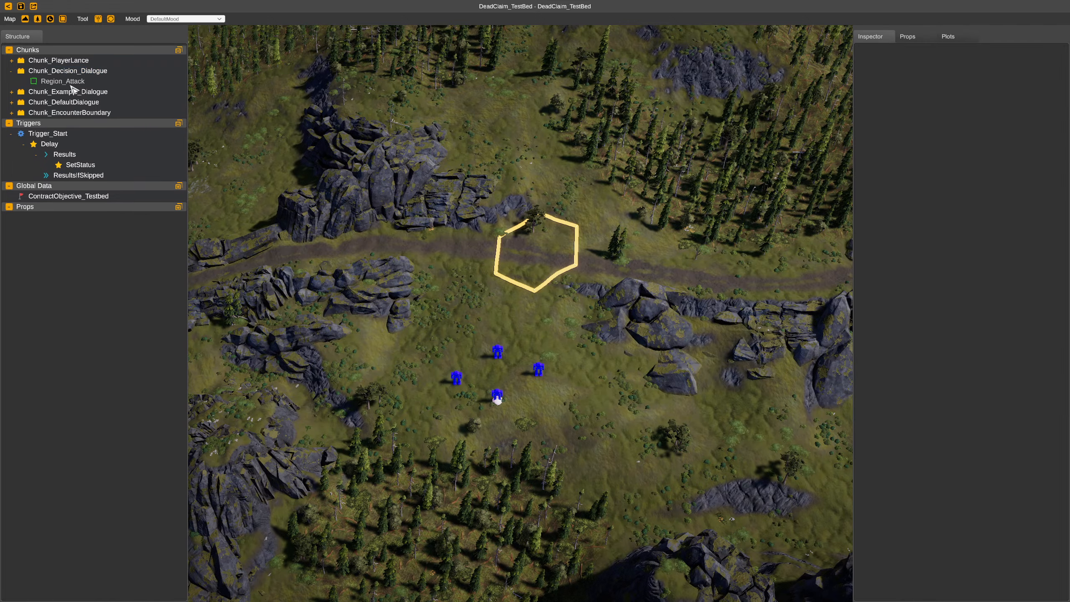
left_click(59, 71)
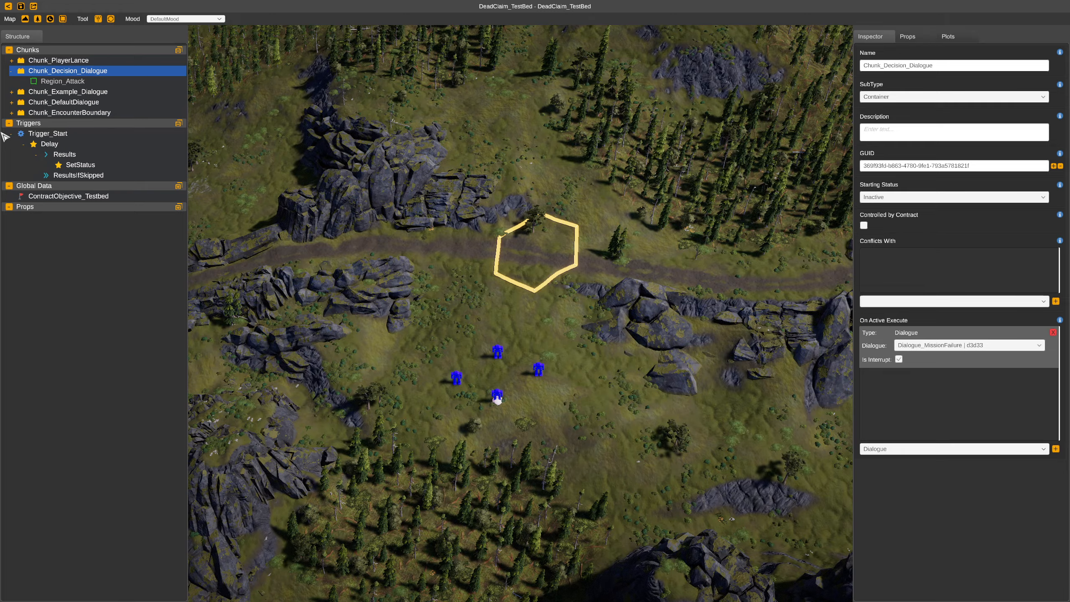
left_click(1052, 333)
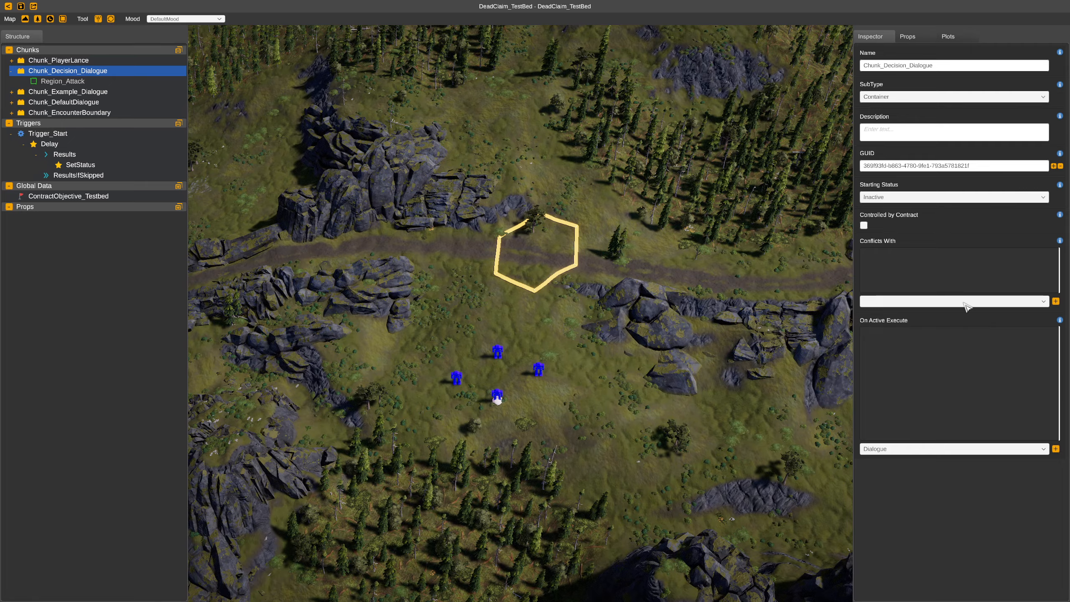
Check which encounter objects the SetStatus result can target
left_click(77, 167)
left_click(934, 231)
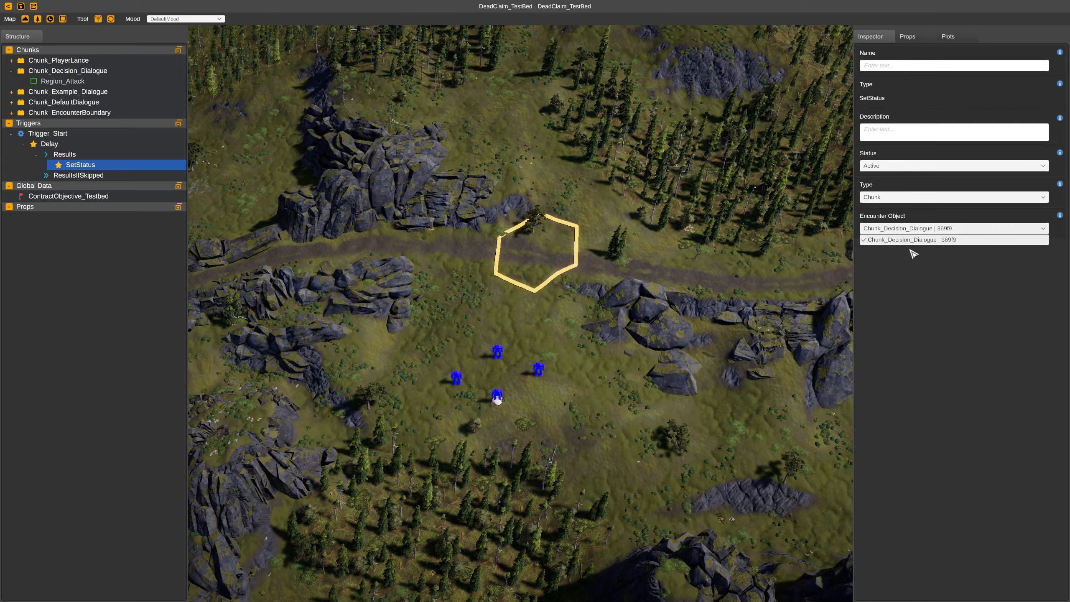
left_click(905, 266)
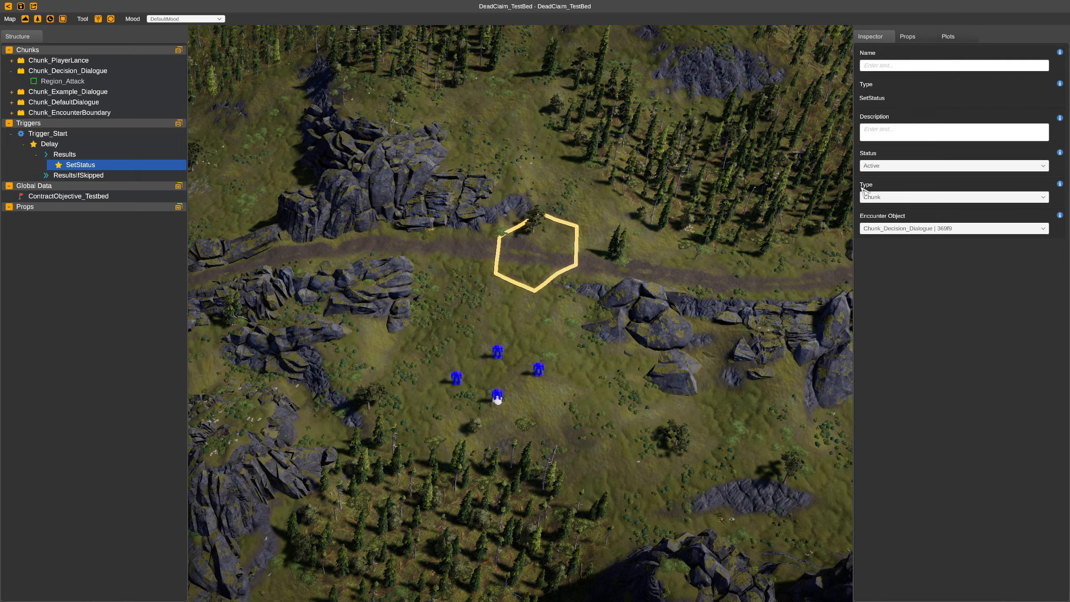
Create a Decision Dialogue node inside Chunk_Decision_Dialogue
left_click(52, 72)
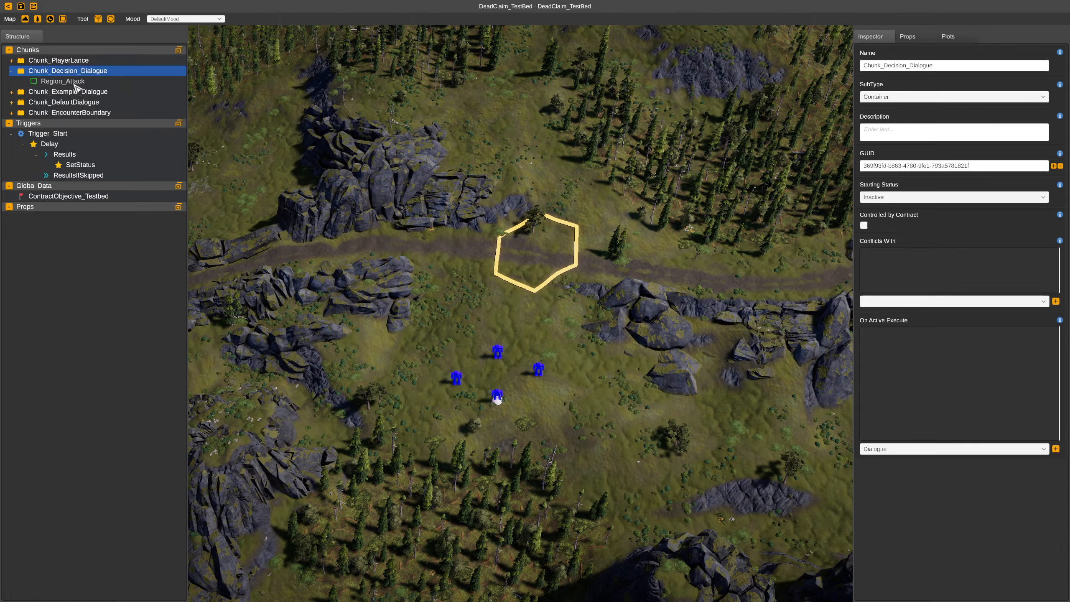
left_click(74, 84)
left_click(447, 240)
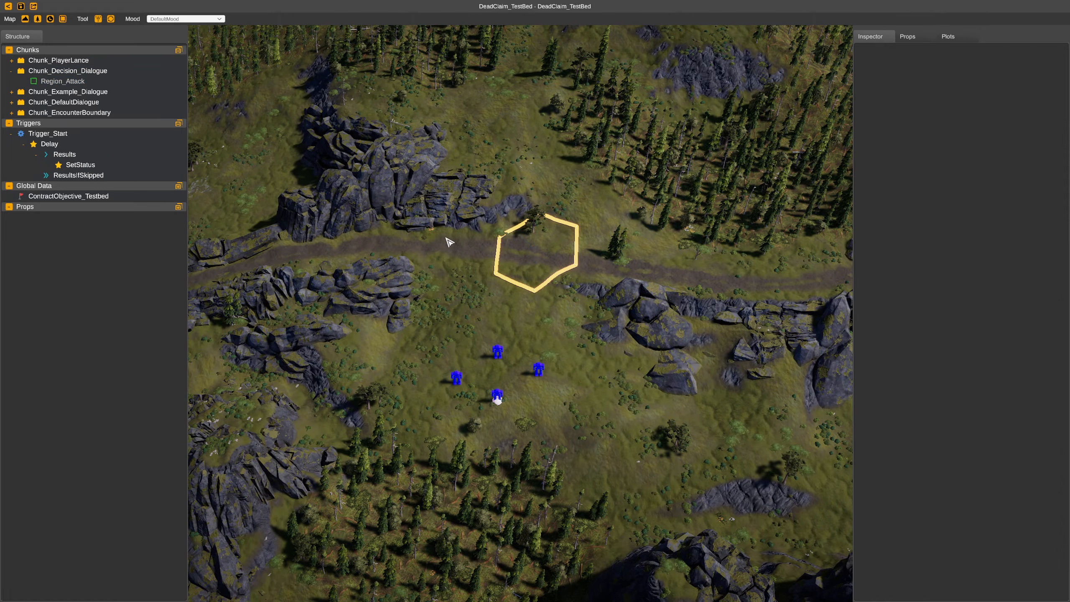
left_click(104, 72)
right_click(104, 73)
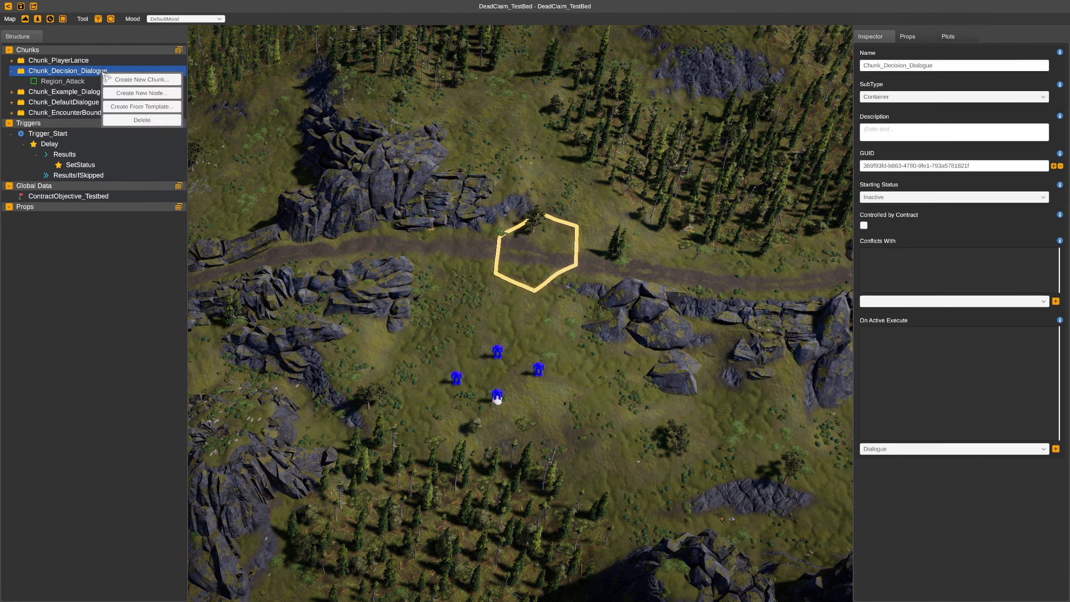
left_click(135, 94)
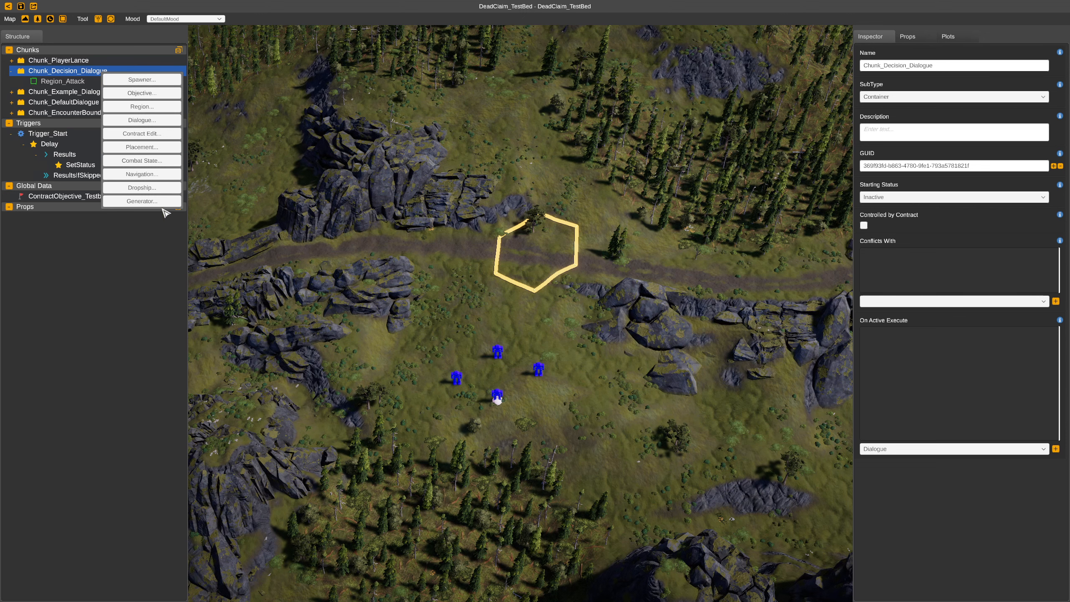
left_click(161, 121)
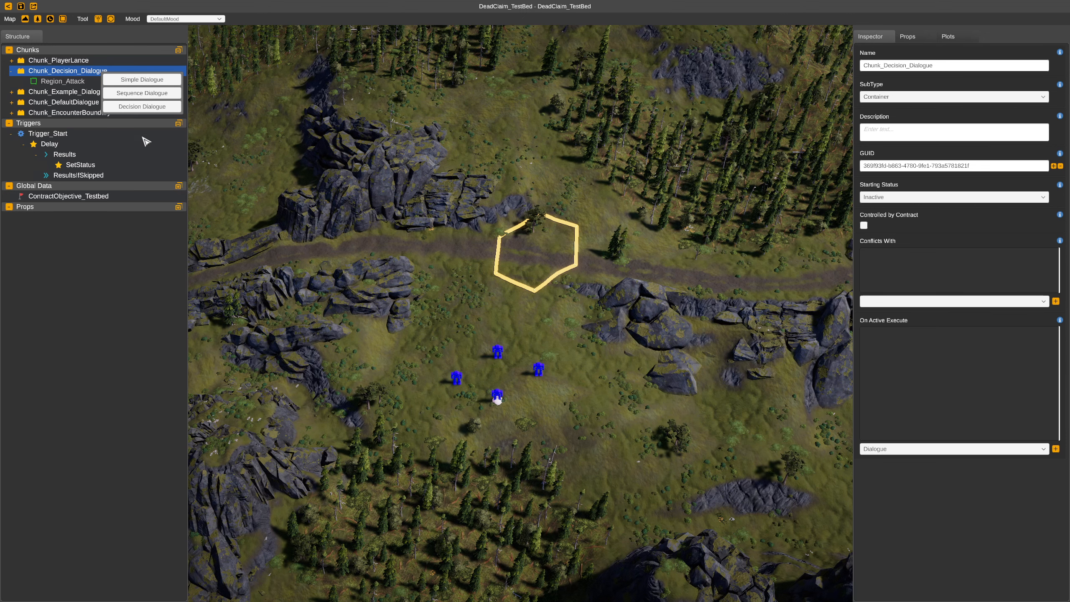
left_click(142, 107)
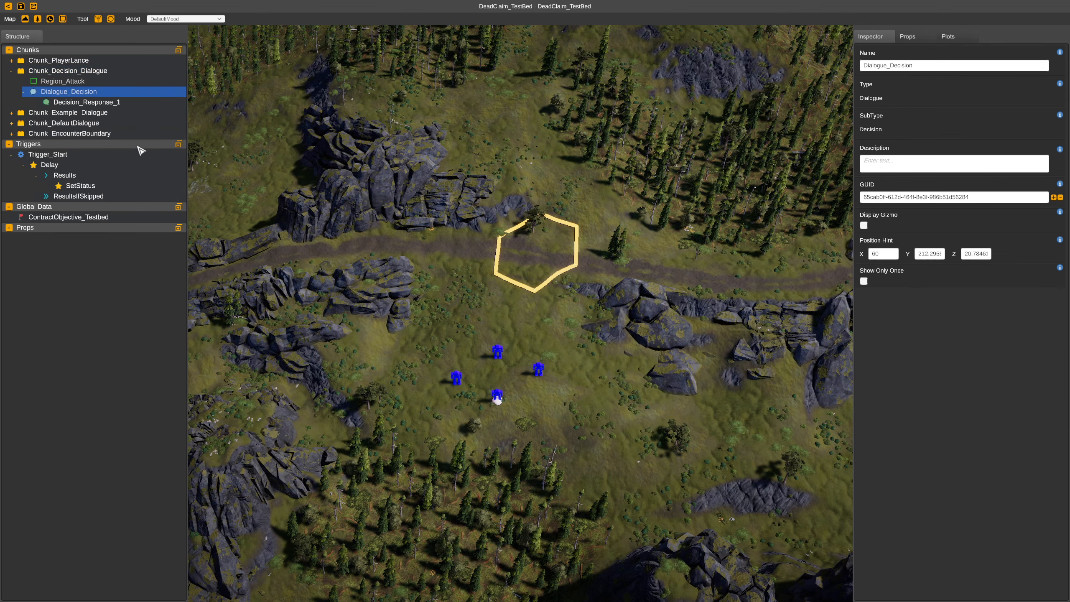
Add a second response to the new decision dialogue and rename the dialogue to Dialogue_Artillery
right_click(90, 92)
left_click(149, 100)
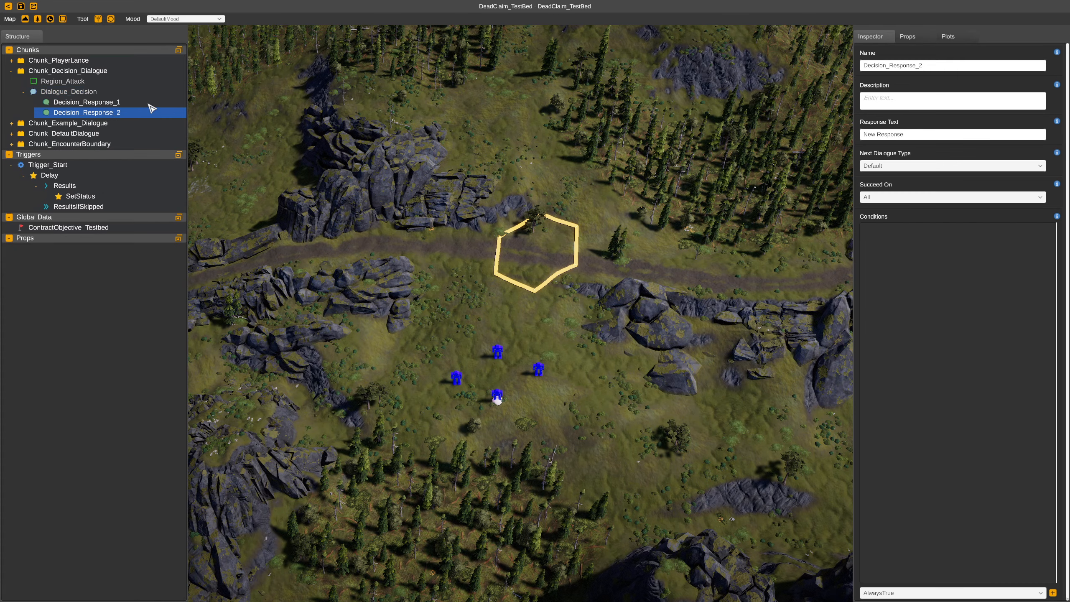
left_click(114, 93)
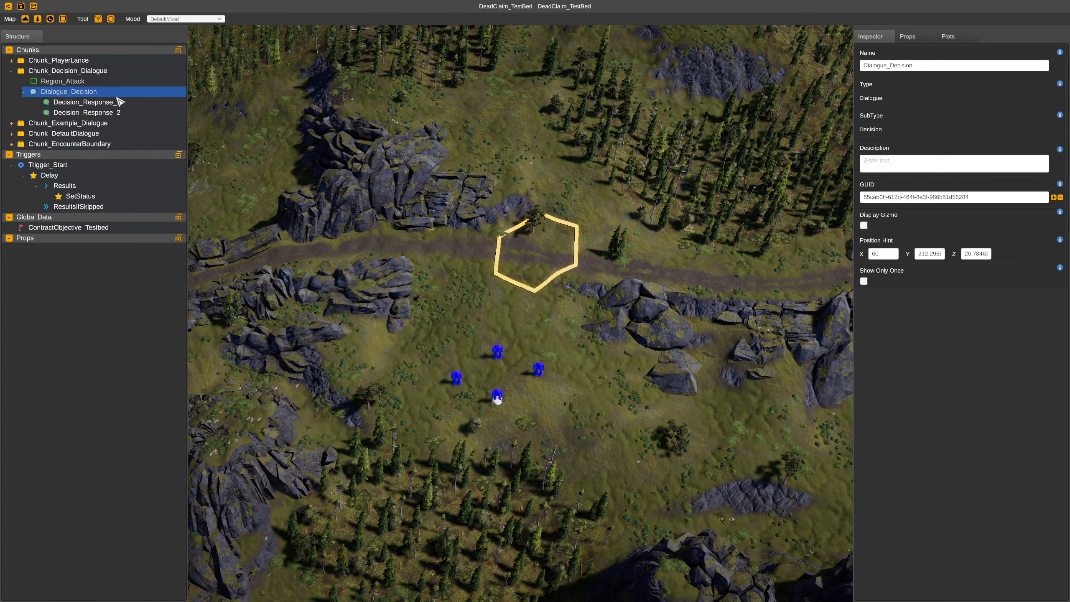
double_click(919, 66)
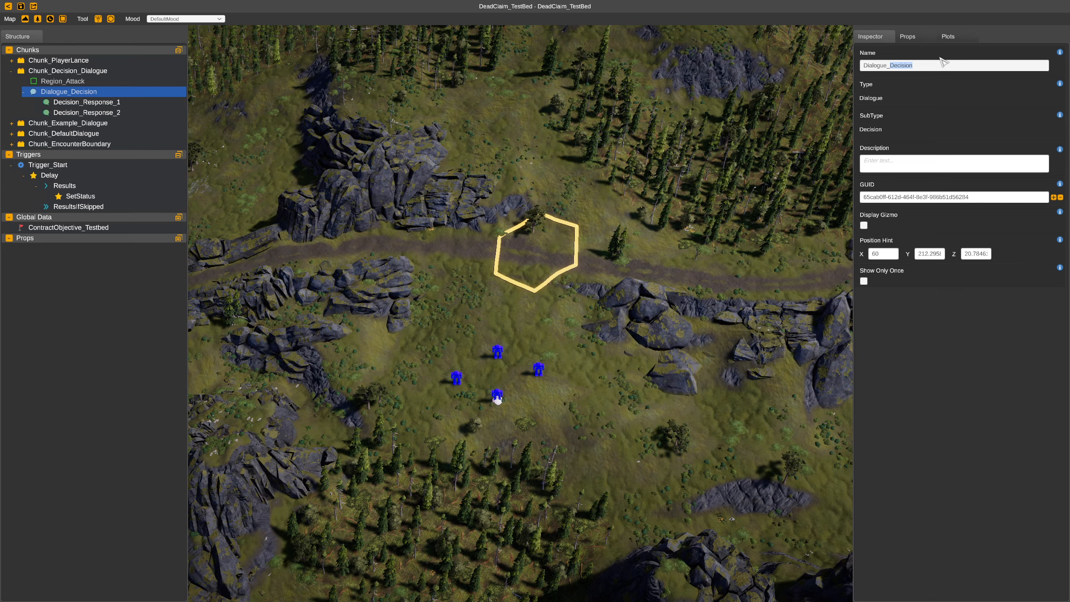
type("Artillery")
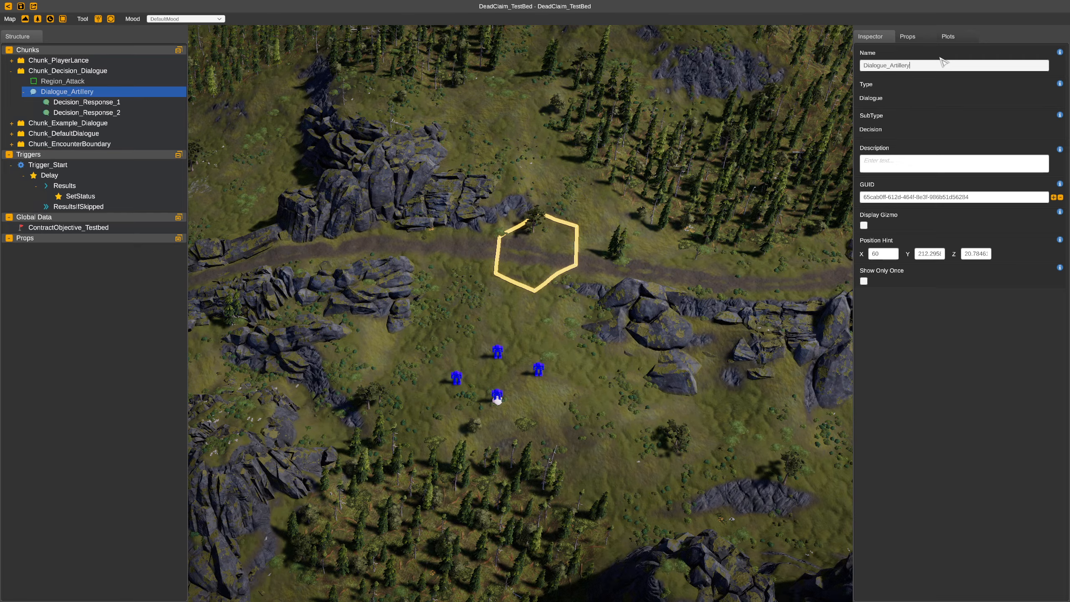
Rename the first response of Dialogue_Artillery to Decision_Response_Single_Shot
left_click(110, 102)
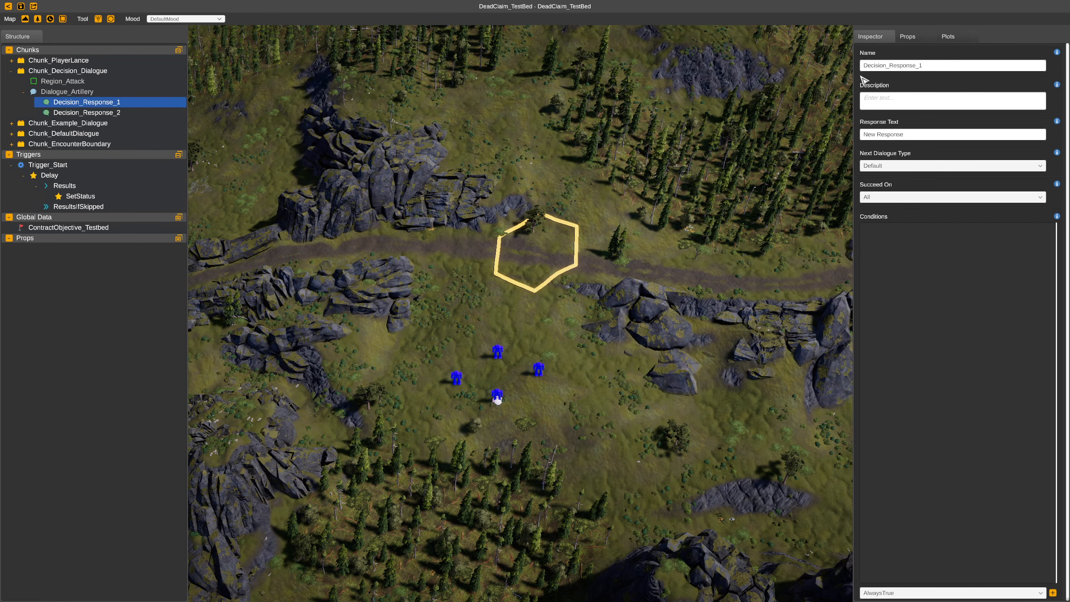
triple_click(942, 66)
left_click(945, 68)
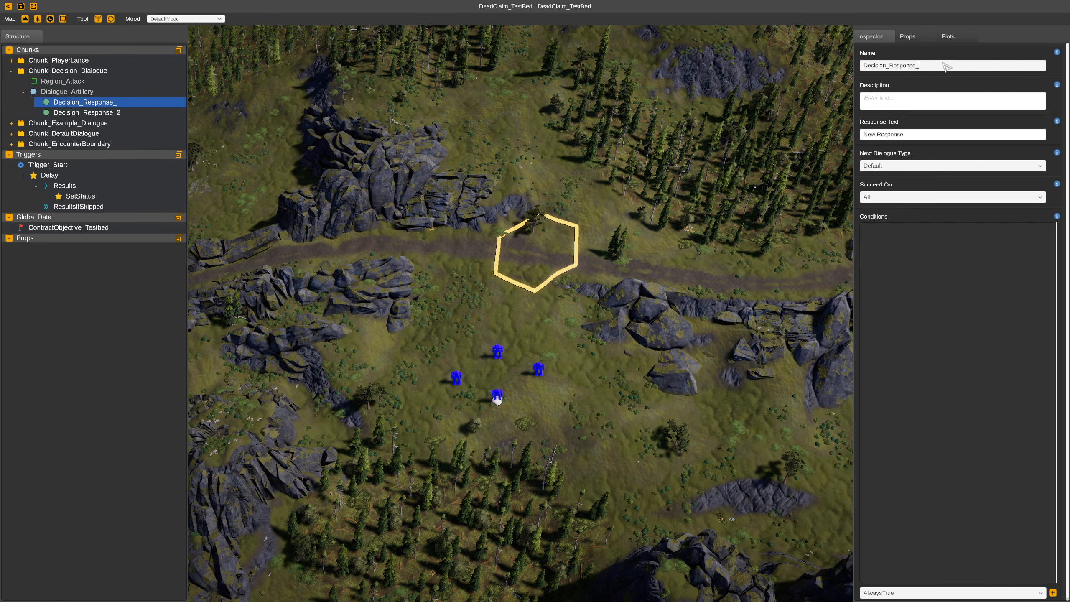
type("Single")
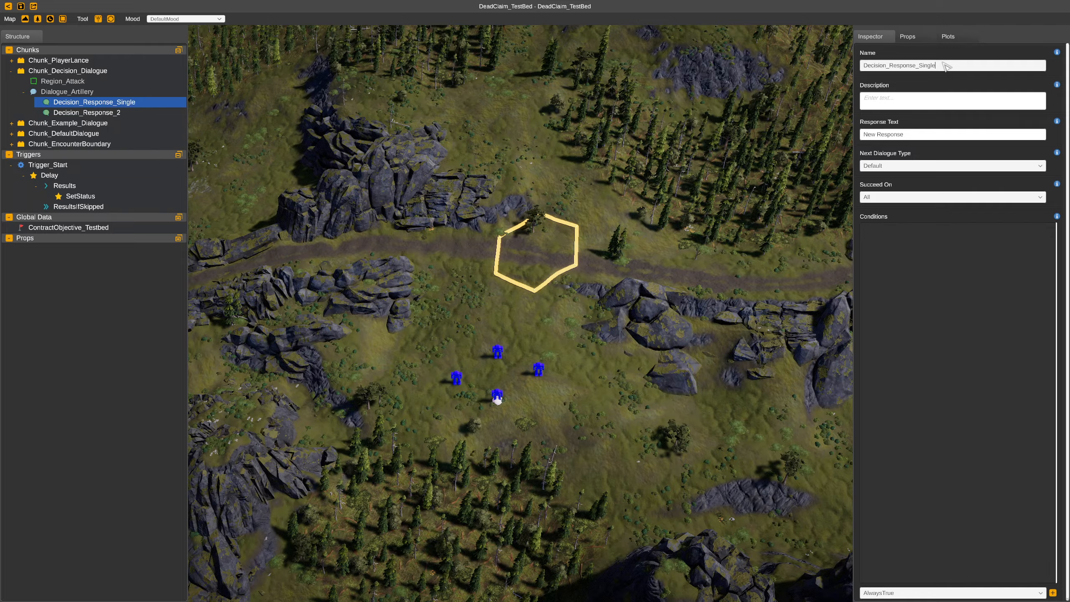
type("_Shot")
Rename the second response of Dialogue_Artillery to Decision_Response_Orbital_PPC
left_click(147, 113)
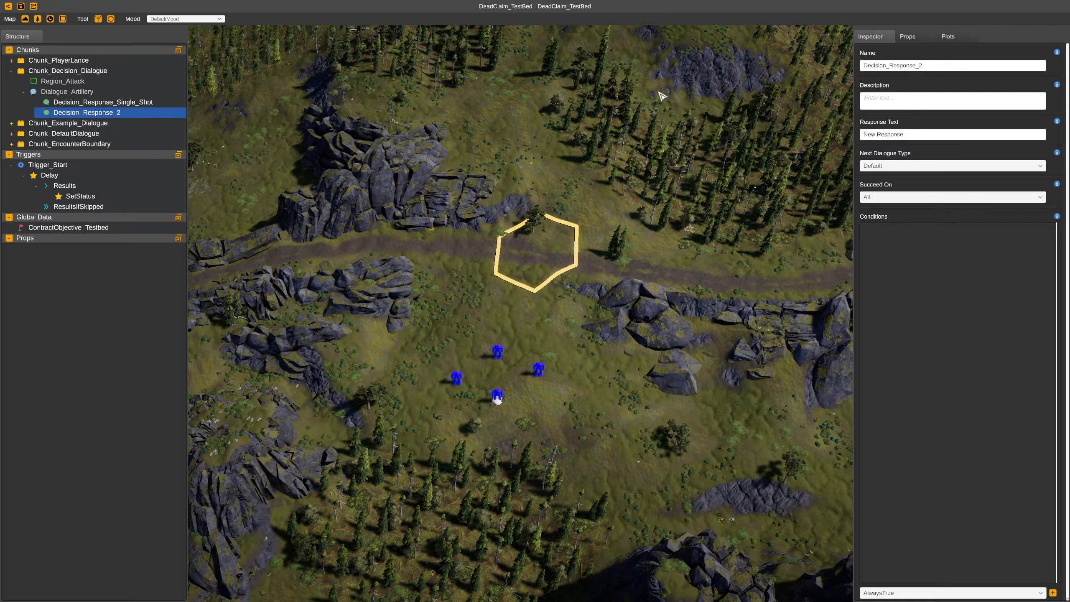
left_click(943, 64)
left_click(947, 66)
key("BackSpace")
type("Or")
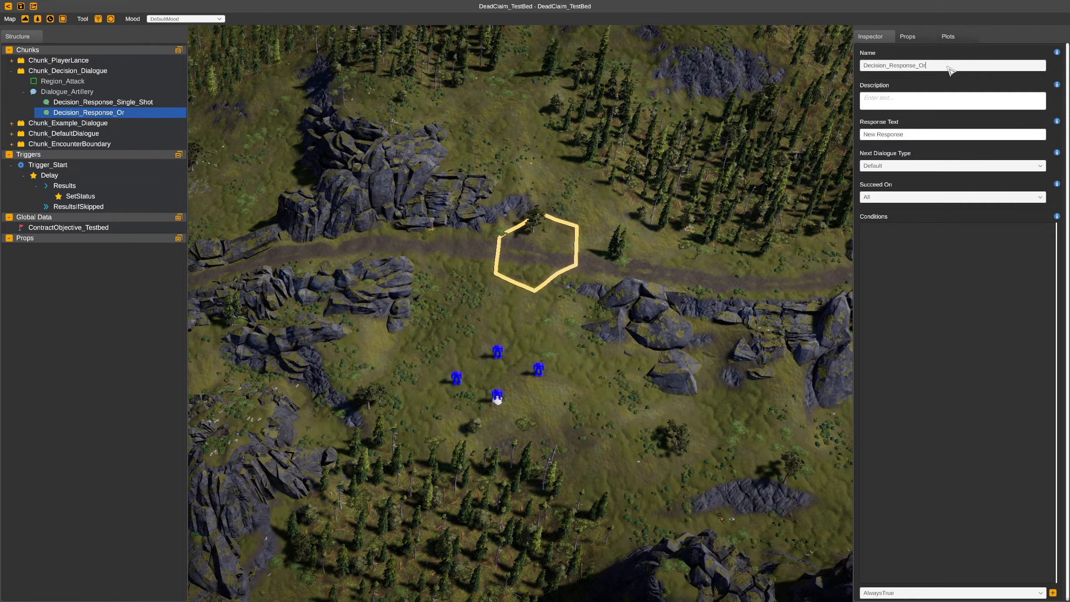
type("bital_PPC")
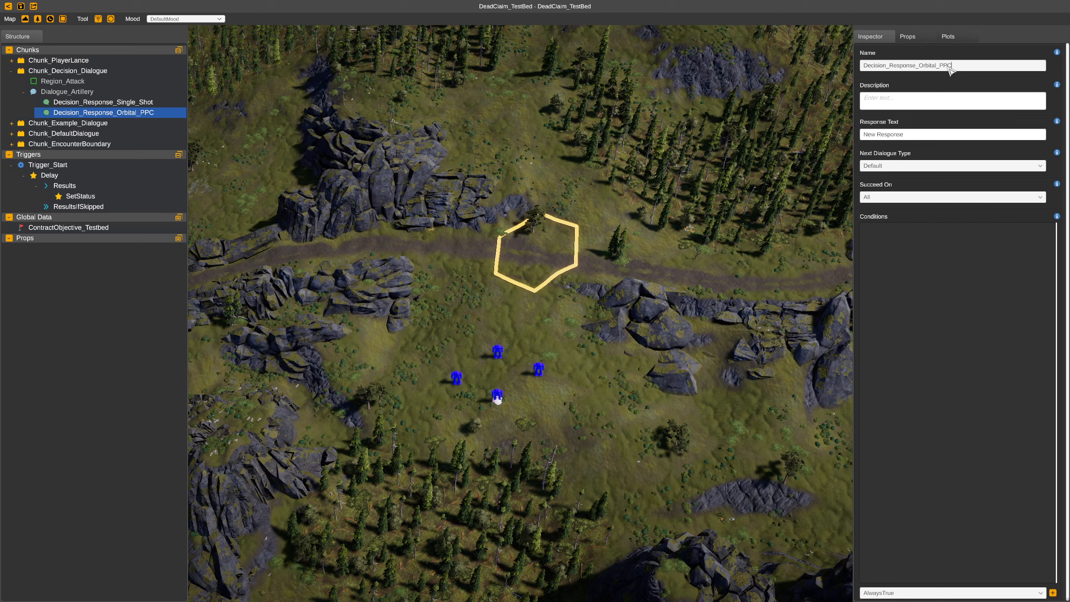
Set the response text of the single-shot response to "Fire the Artillery!" and of the orbital PPC response to "Fire the PPC!"
left_click(91, 103)
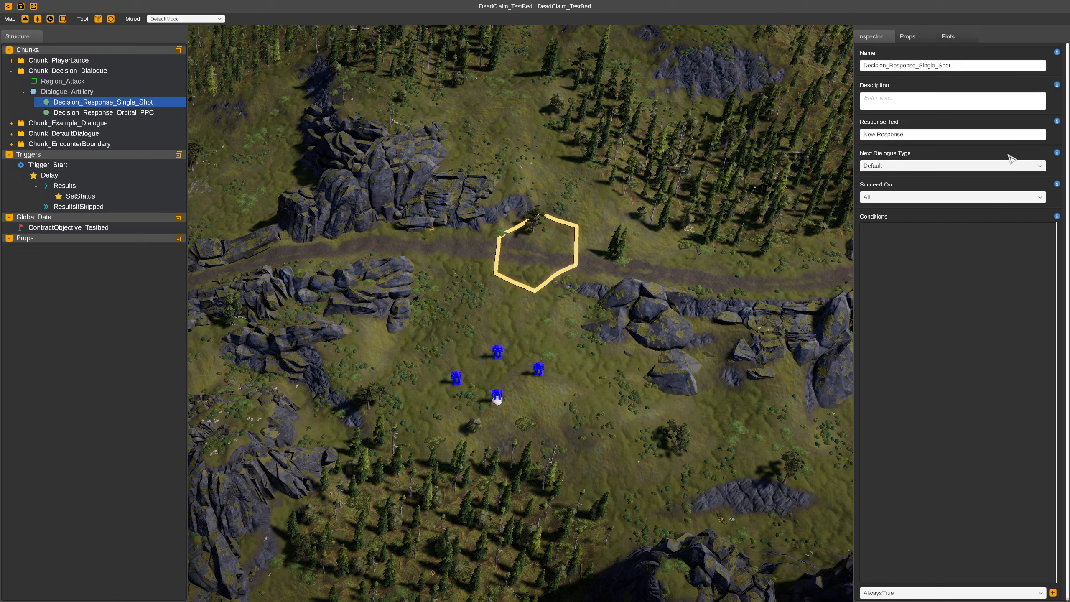
left_click(942, 136)
type("Fire the Artillery!")
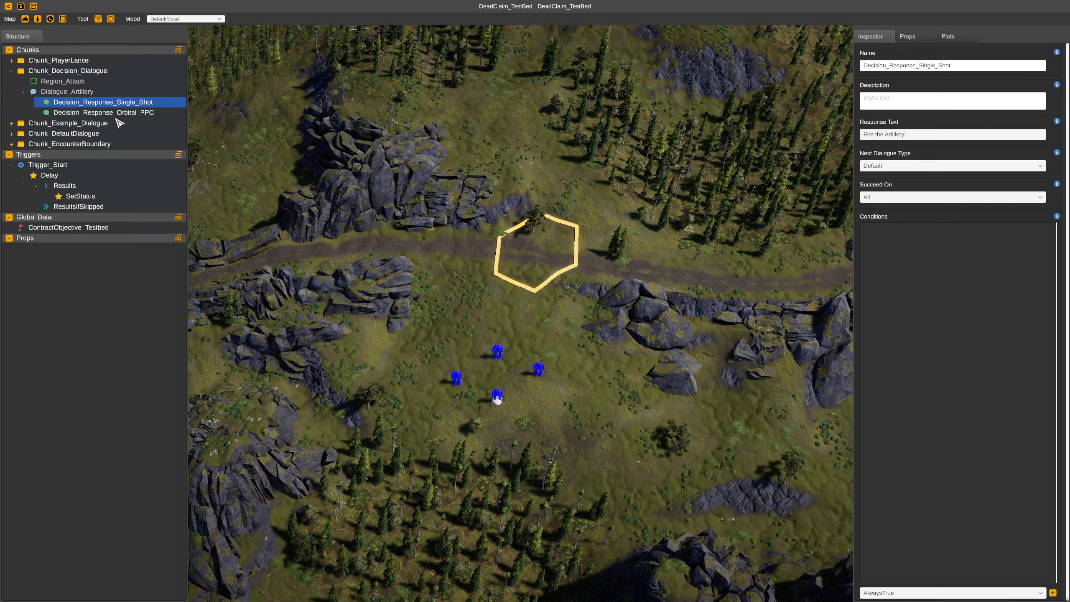
left_click(118, 113)
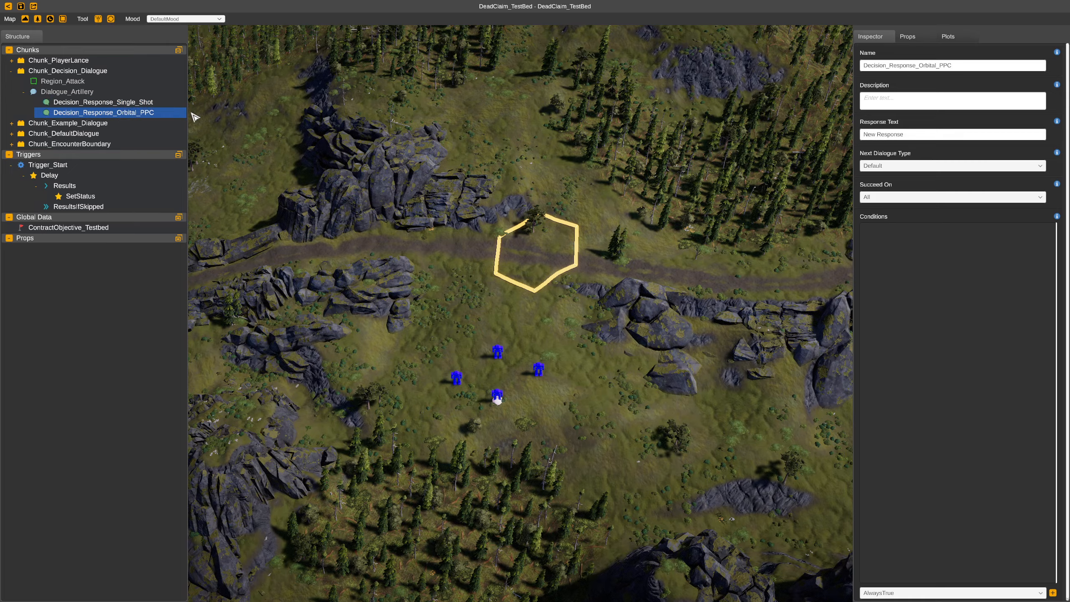
triple_click(916, 135)
type("Fire the PPC!")
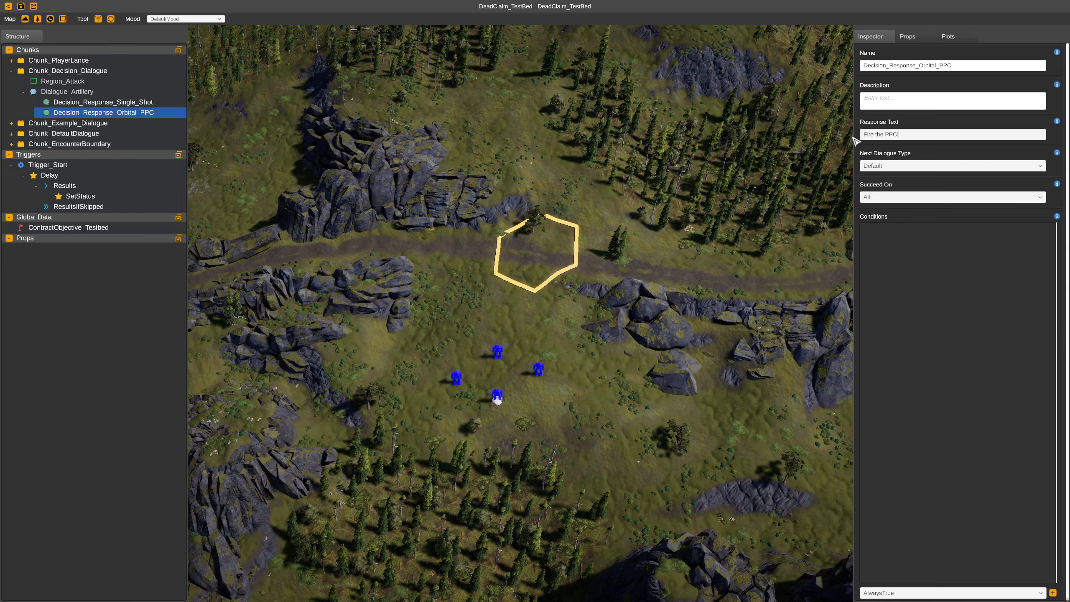
left_click(85, 103)
left_click(88, 116)
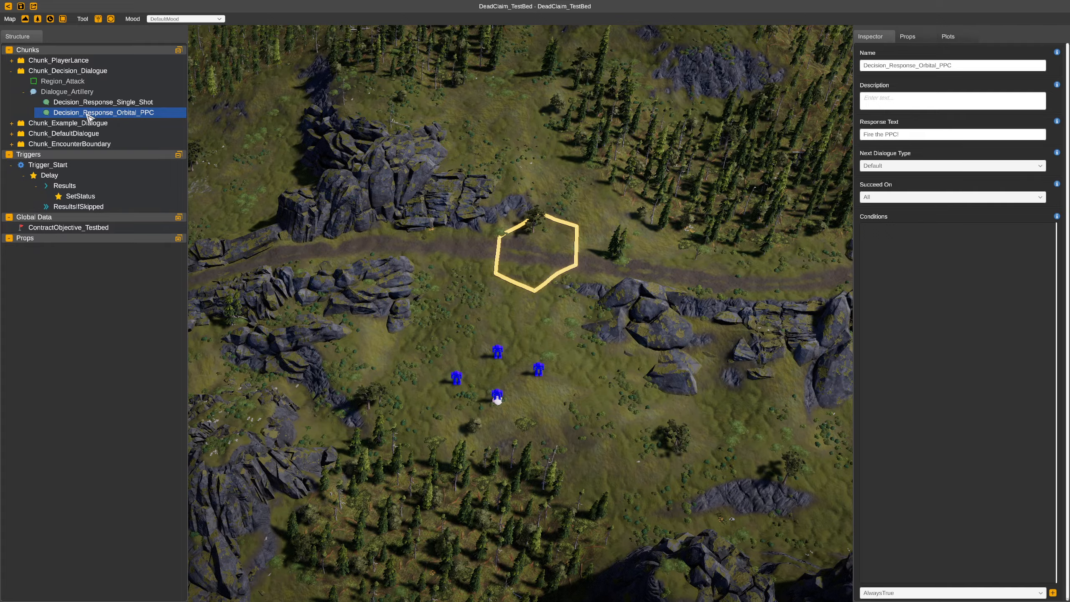
left_click(111, 103)
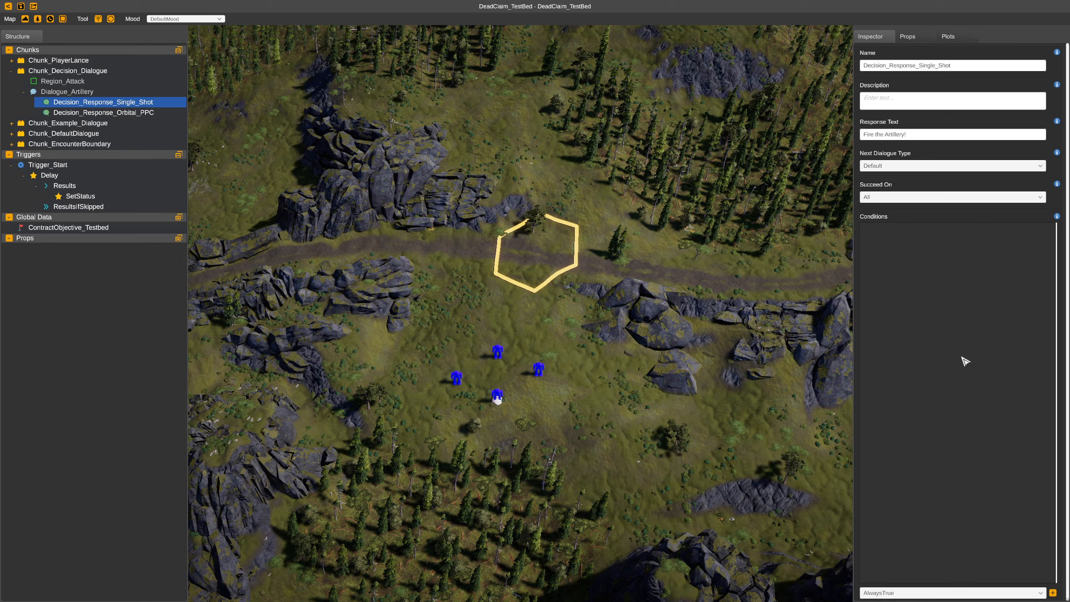
left_click(959, 595)
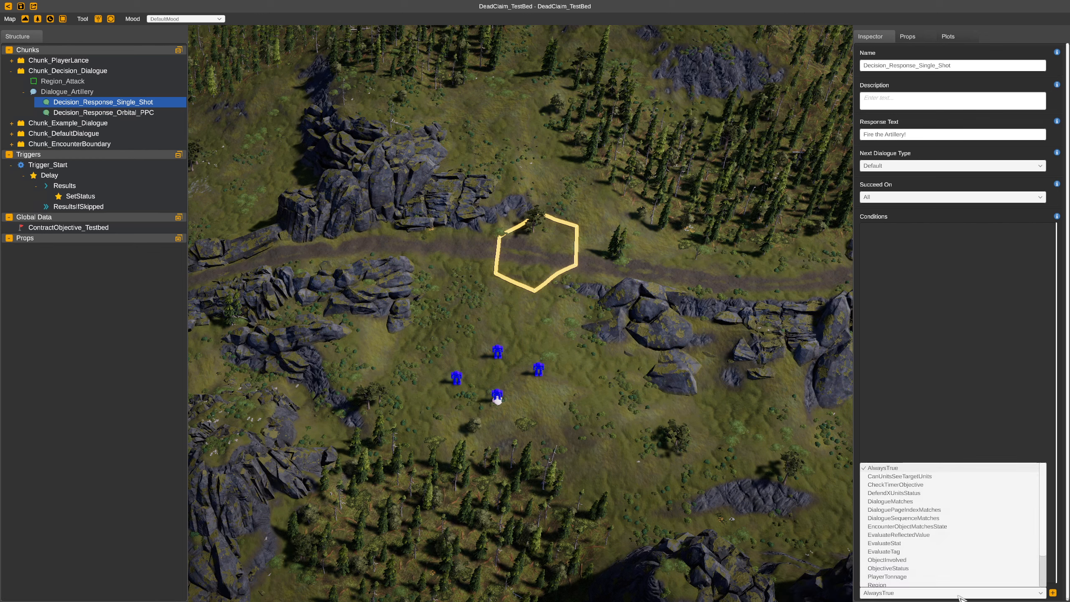
Add a third response to Dialogue_Artillery and name it Decision_Response_Wont_Show
left_click(86, 93)
right_click(87, 94)
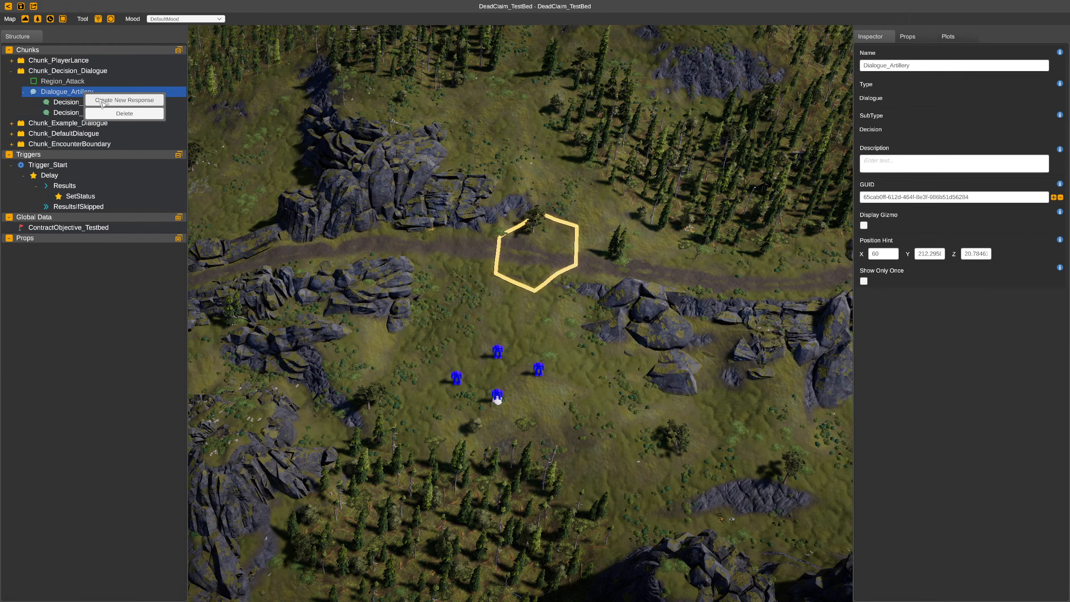
left_click(124, 99)
left_click(934, 65)
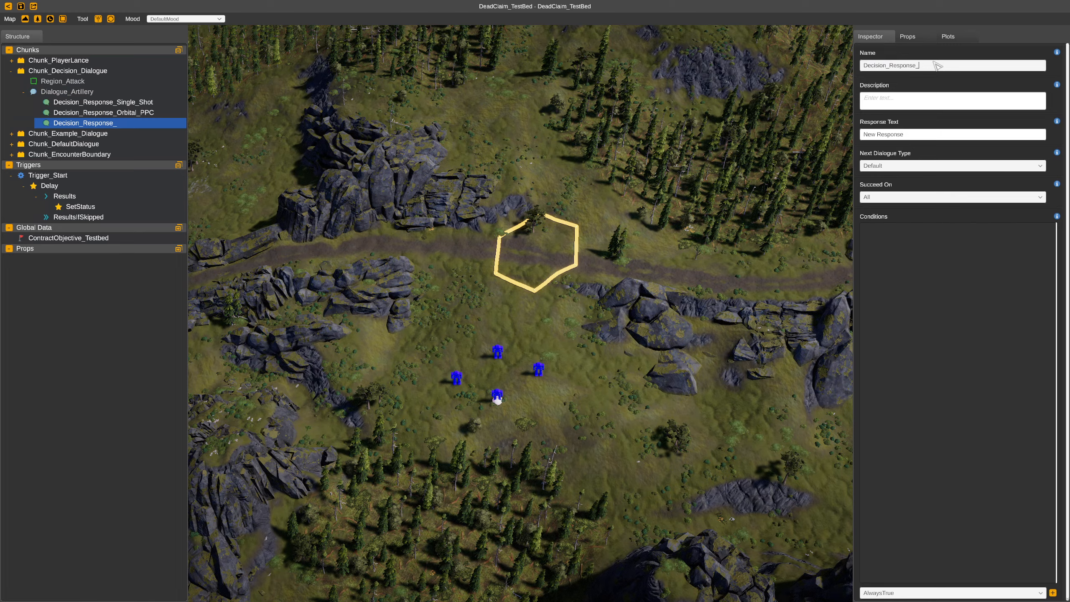
type("Wont_Show")
Set the response text of Decision_Response_Wont_Show to "You will not see me!"
right_click(139, 125)
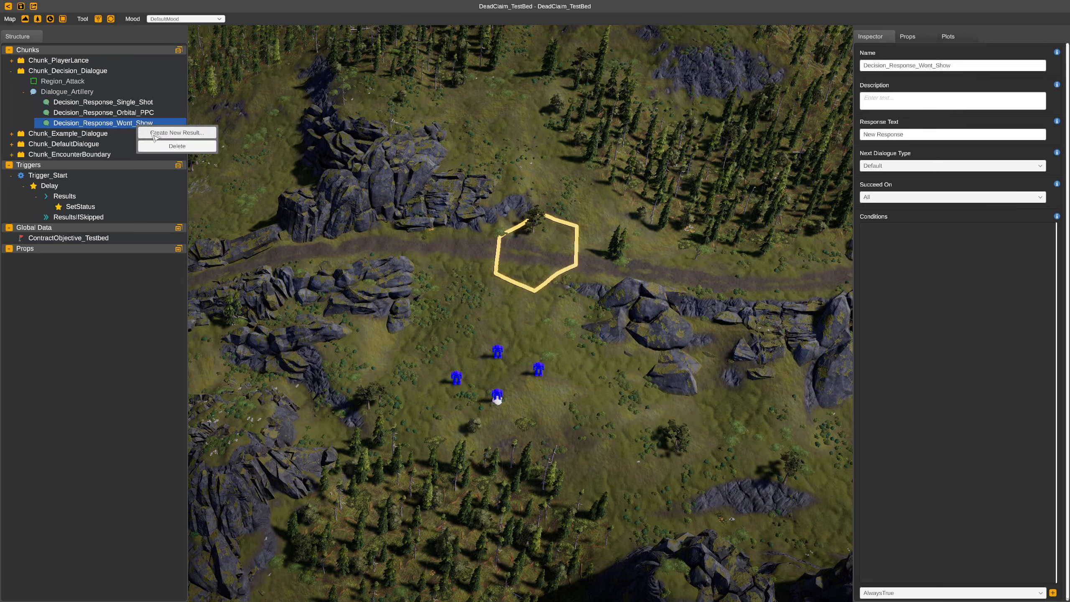
left_click(117, 123)
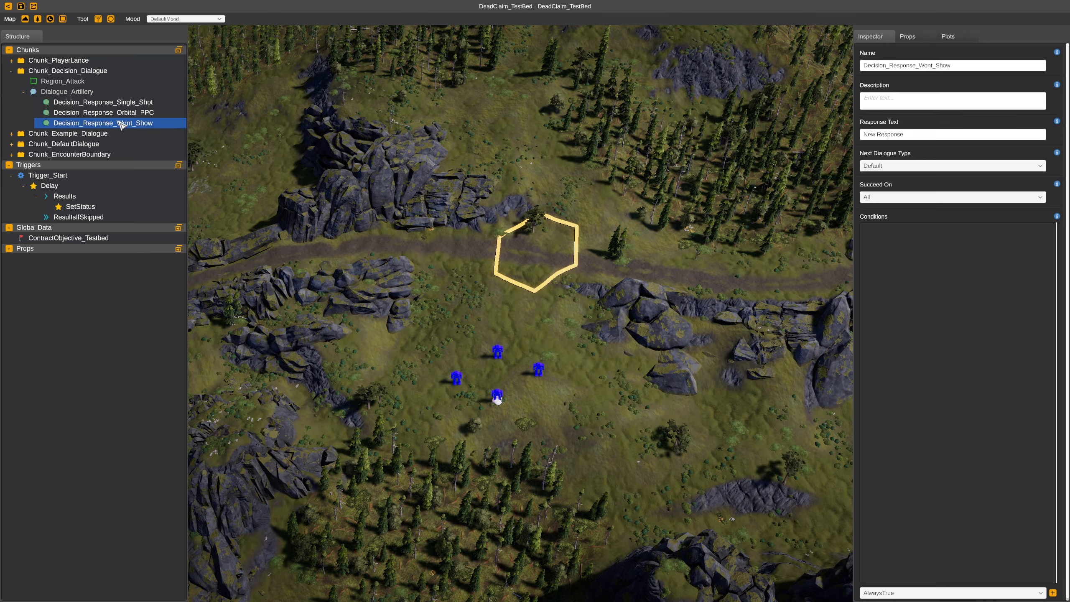
triple_click(917, 135)
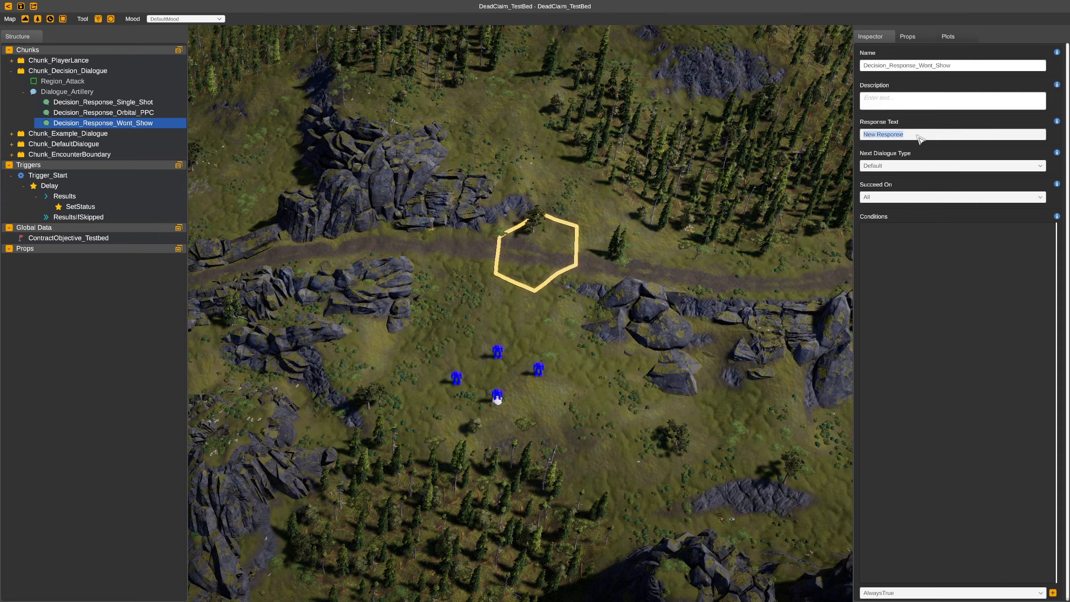
type("You will not see me!")
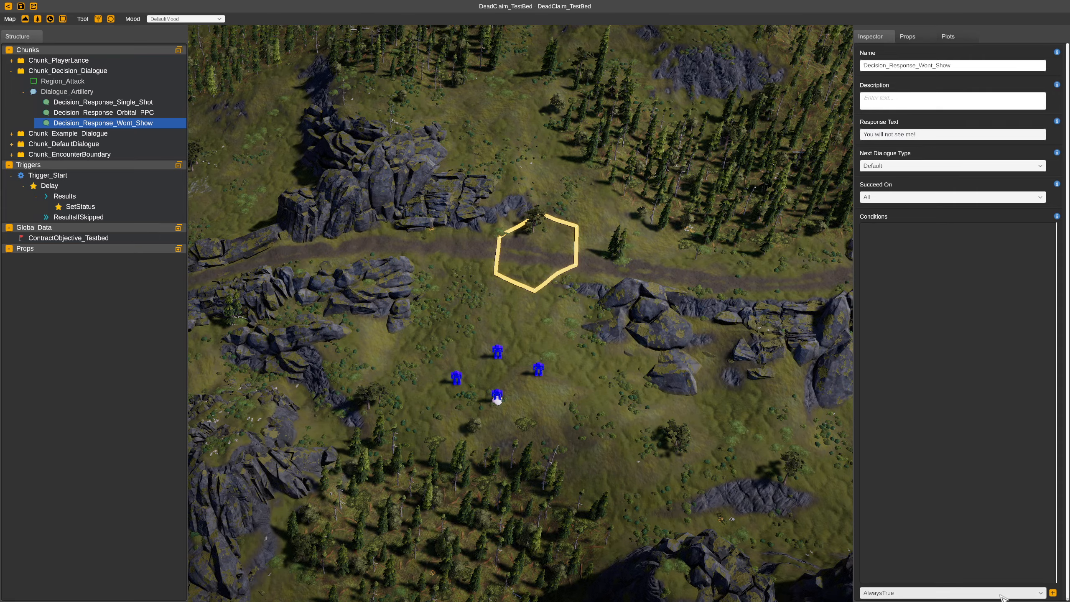
Add a PlayerTonnage condition to Decision_Response_Wont_Show with a tonnage of 1
left_click(1001, 595)
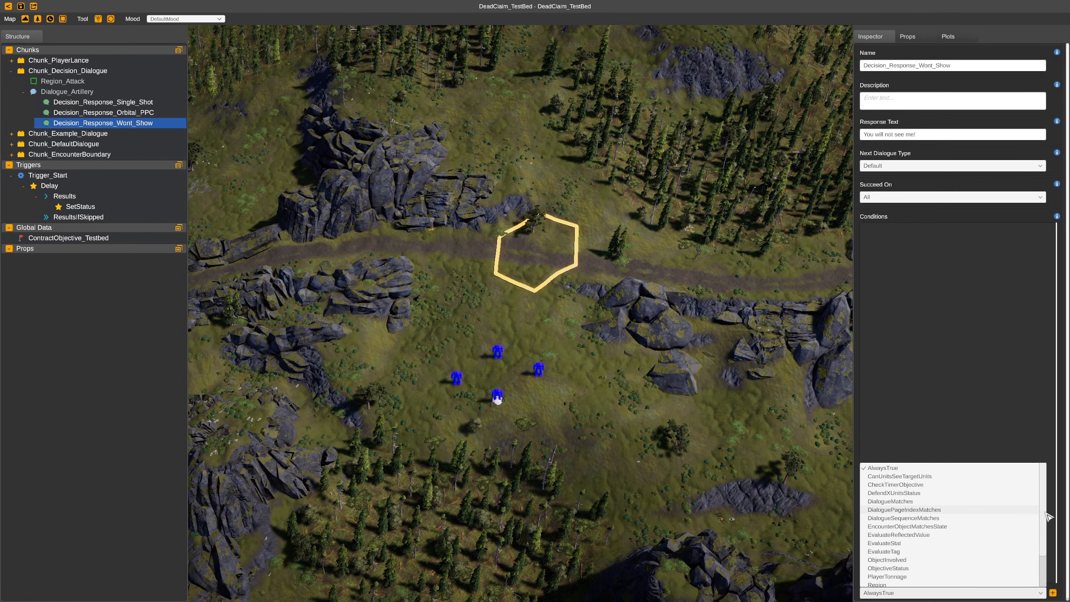
scroll(1011, 586, "down", 5)
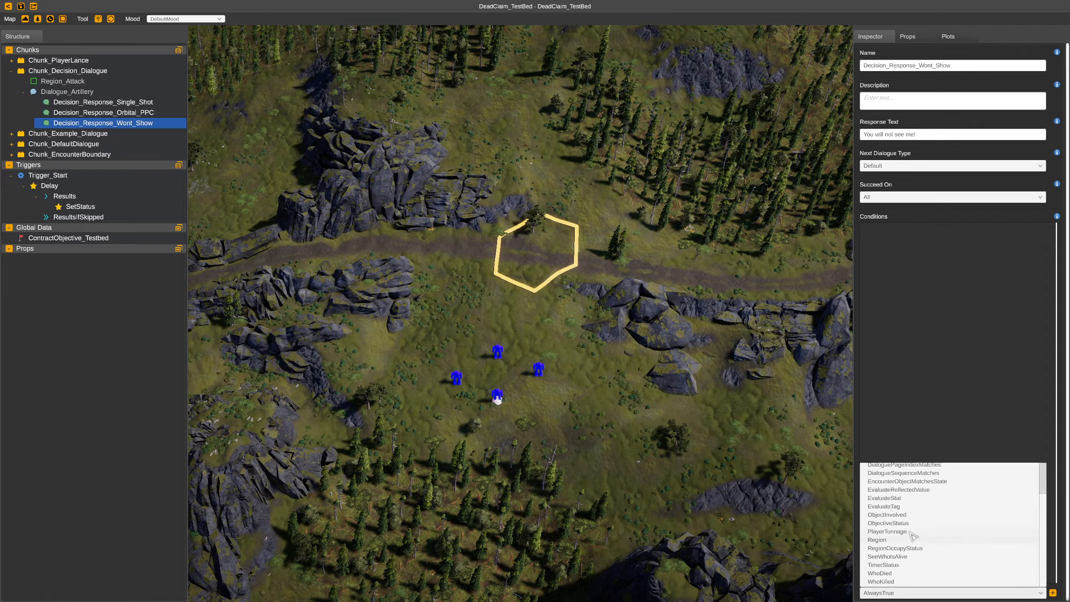
left_click(958, 532)
left_click(1053, 593)
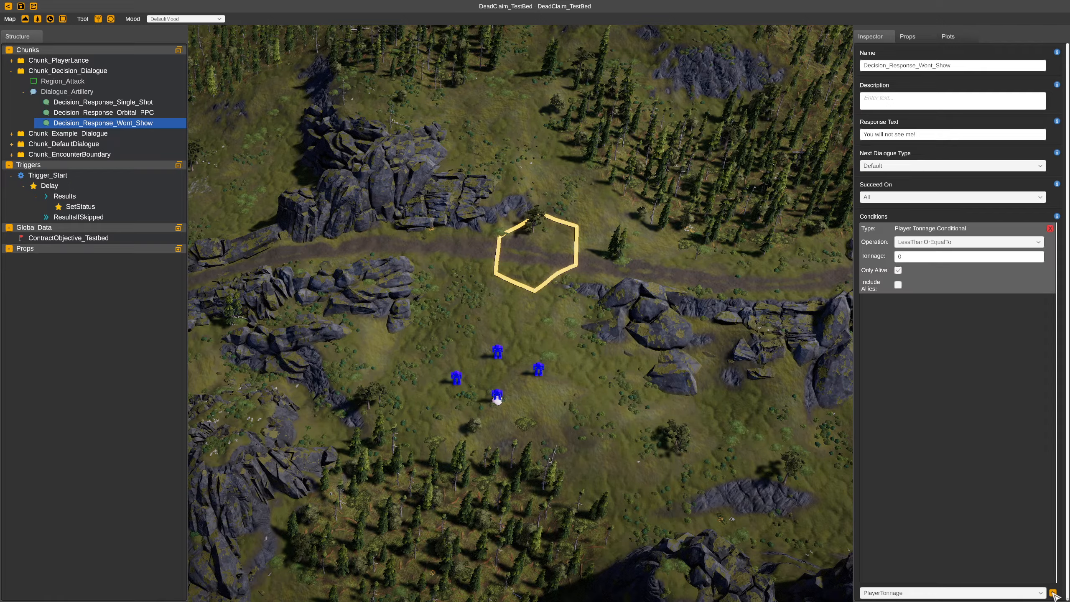
left_click(914, 256)
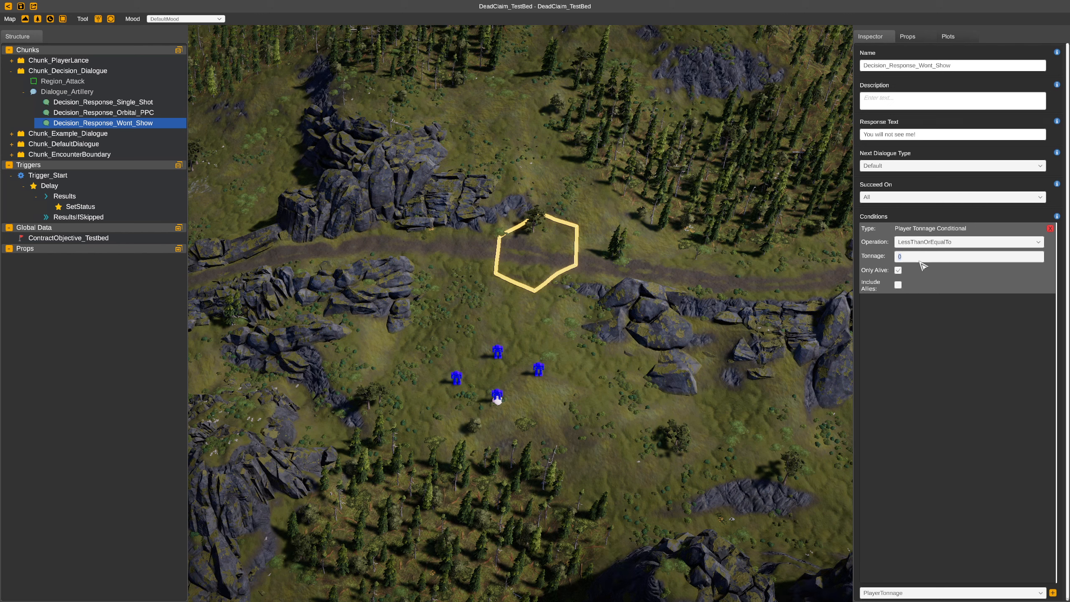
type("1")
left_click(141, 114)
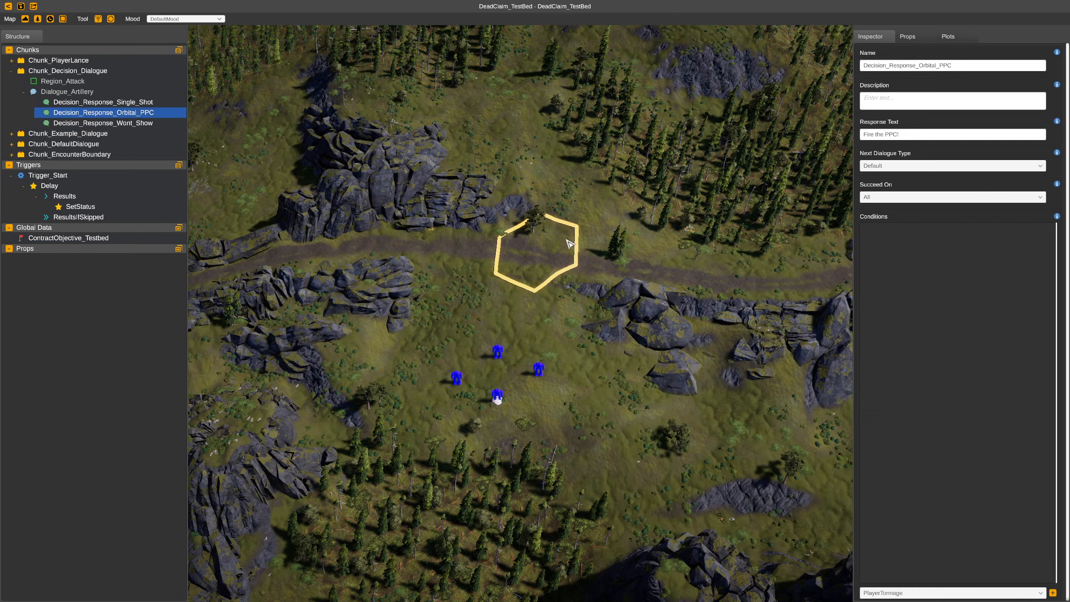
left_click(150, 104)
left_click(149, 111)
left_click(149, 104)
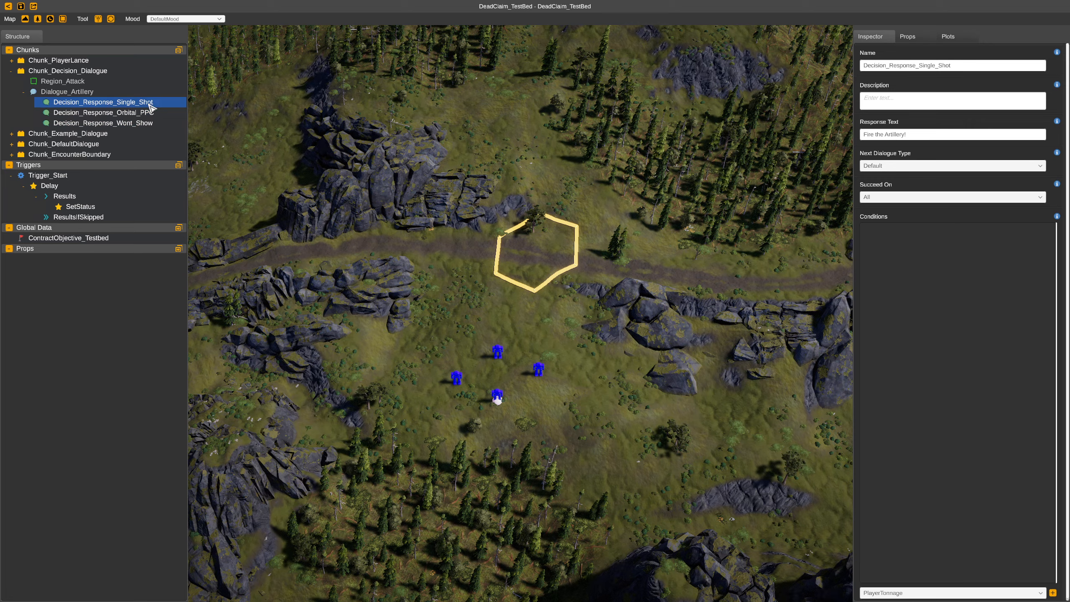
Create an Artillery result under Decision_Response_Orbital_PPC
left_click(148, 112)
right_click(112, 113)
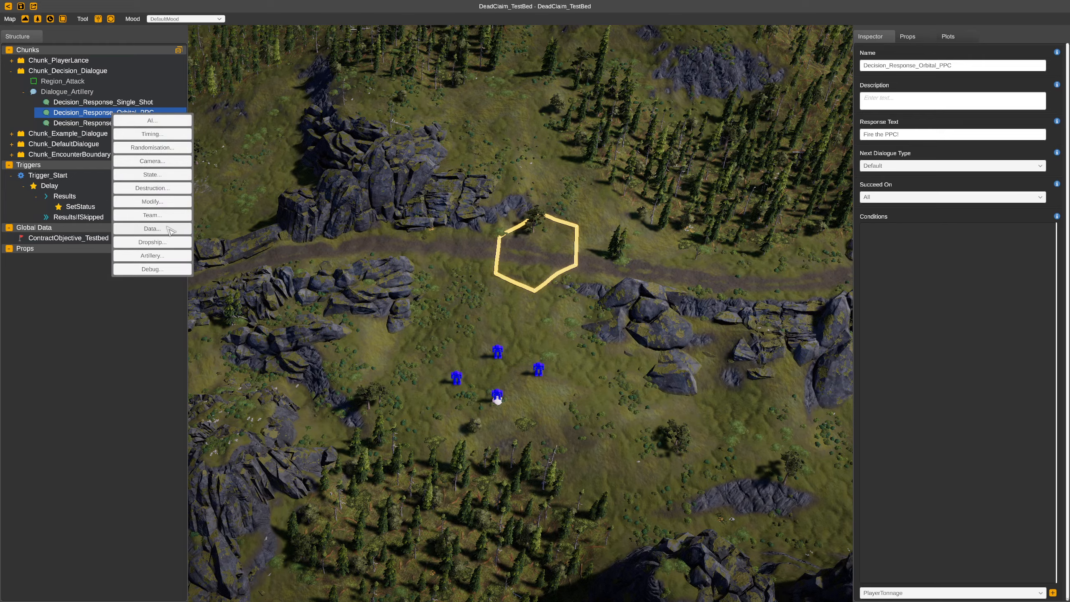
left_click(167, 256)
left_click(173, 121)
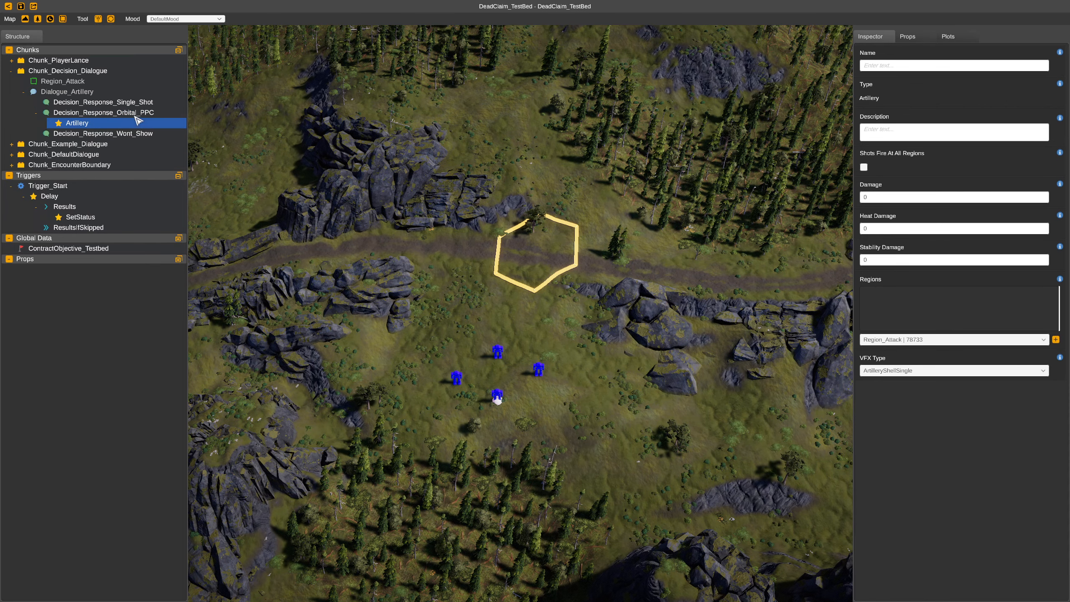
Configure the orbital PPC response's Artillery result with 10 damage, the Region_Attack region and the OrbitalPPC effect, and save the encounter
left_click(872, 198)
type("10")
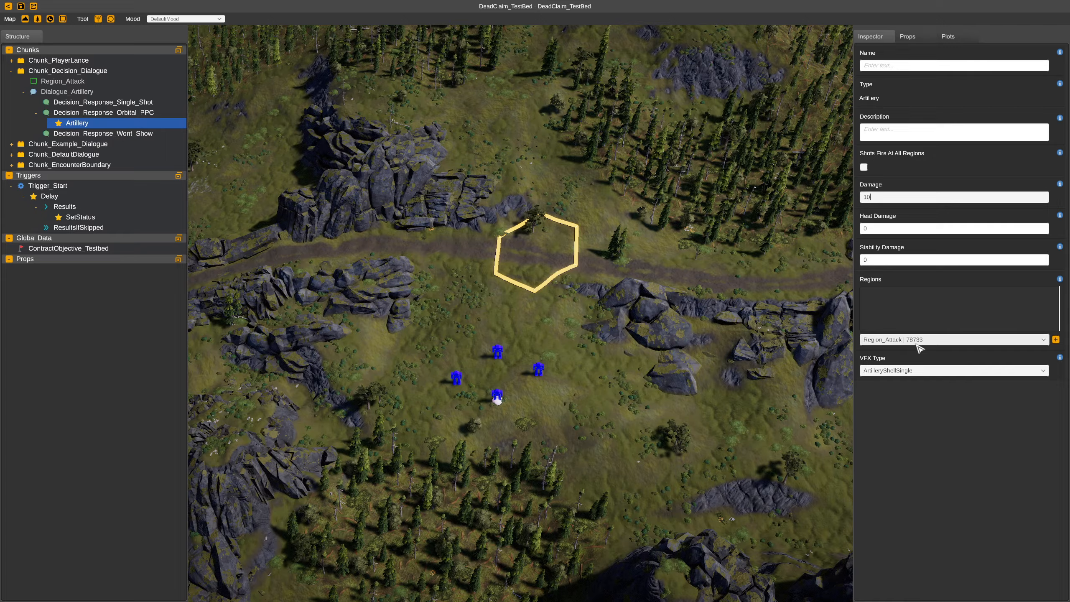
left_click(1056, 339)
left_click(919, 372)
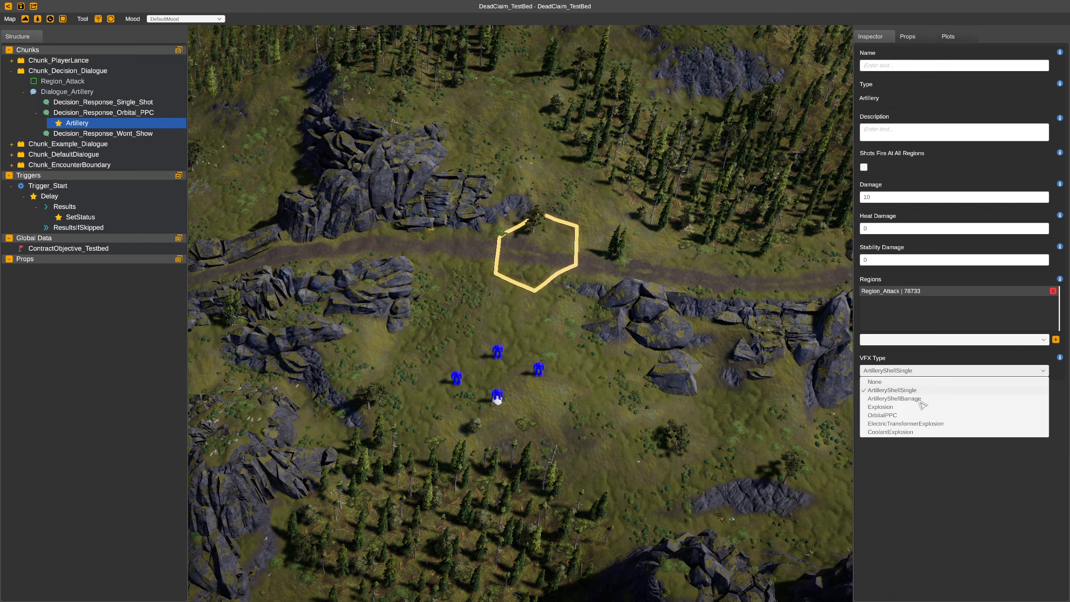
left_click(917, 416)
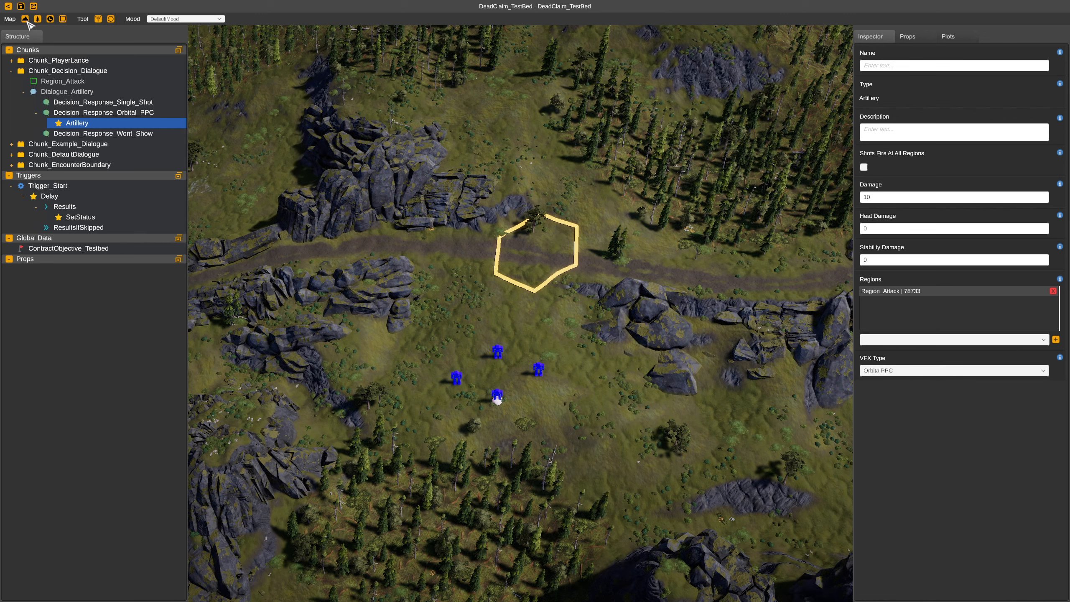
left_click(21, 6)
left_click(494, 320)
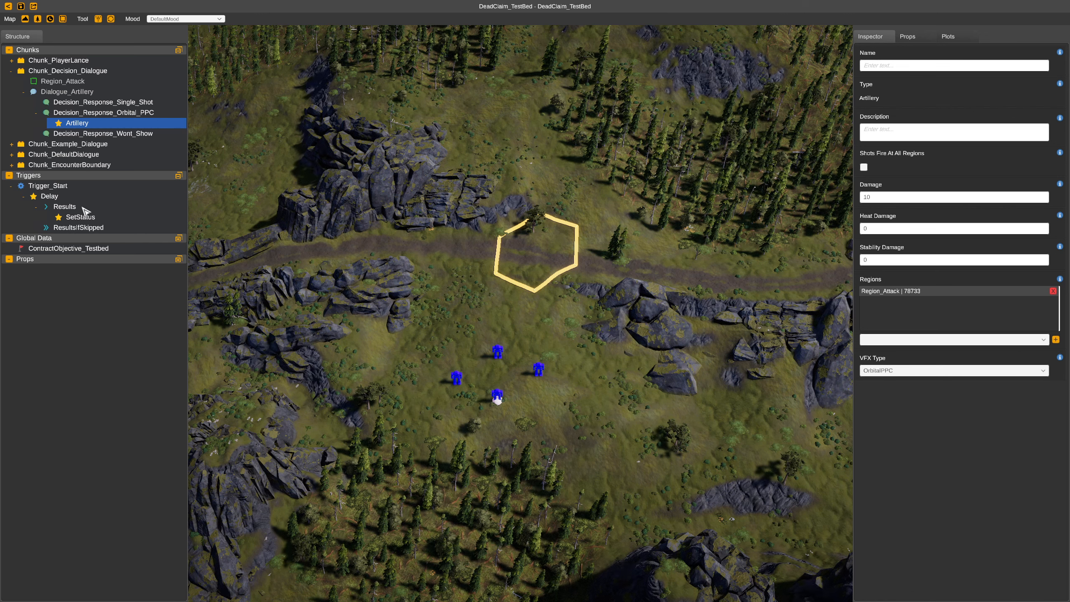
Add an Artillery result to Decision_Response_Single_Shot with Region_Attack as its region and a damage of 10
right_click(63, 105)
left_click(69, 108)
left_click(101, 244)
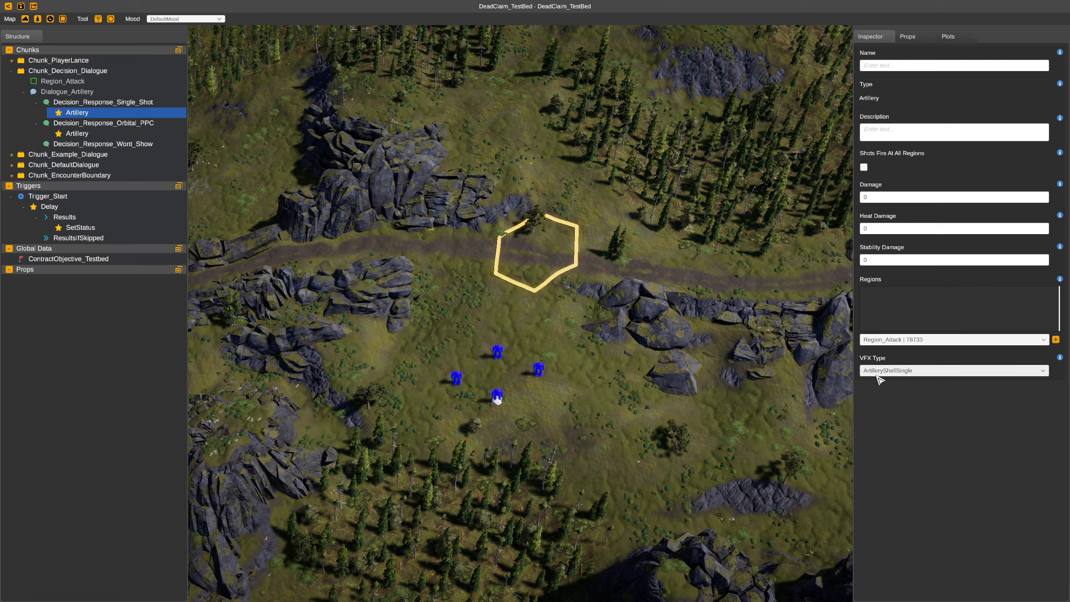
left_click(1056, 339)
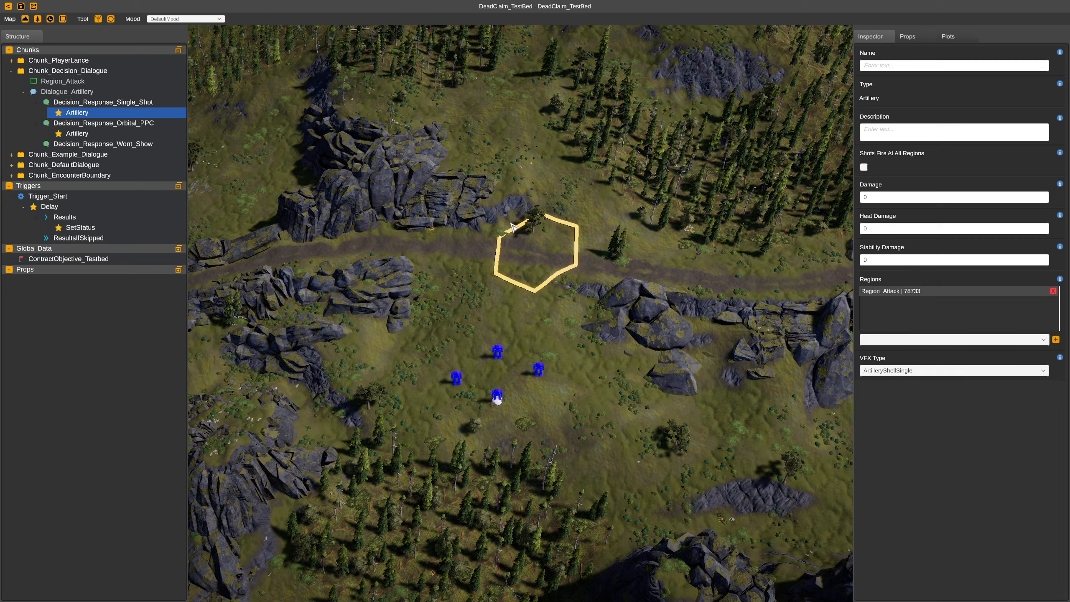
left_click(949, 197)
type("10")
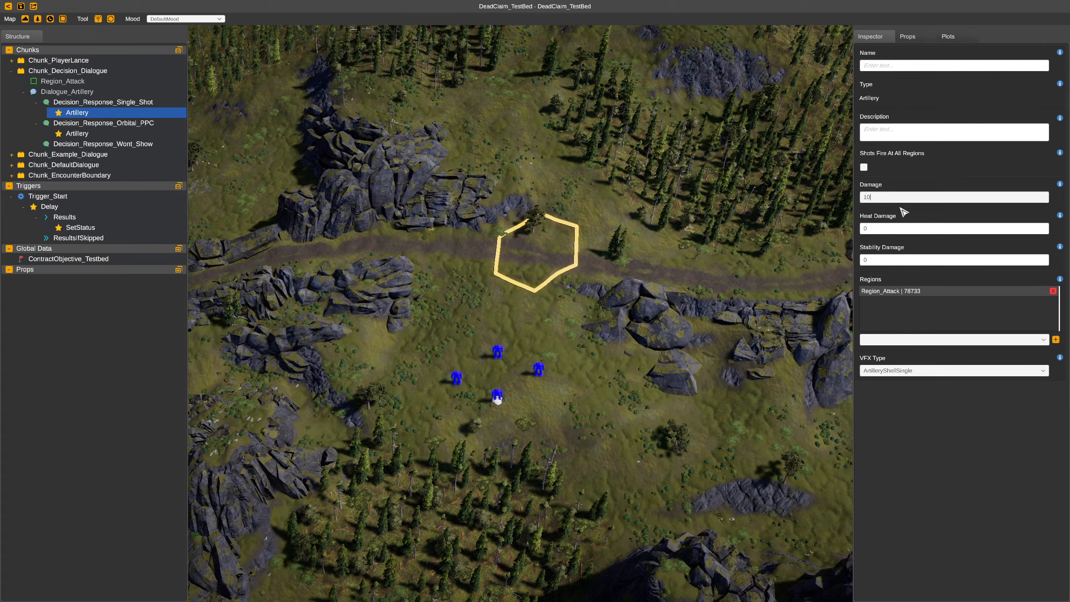
left_click(962, 475)
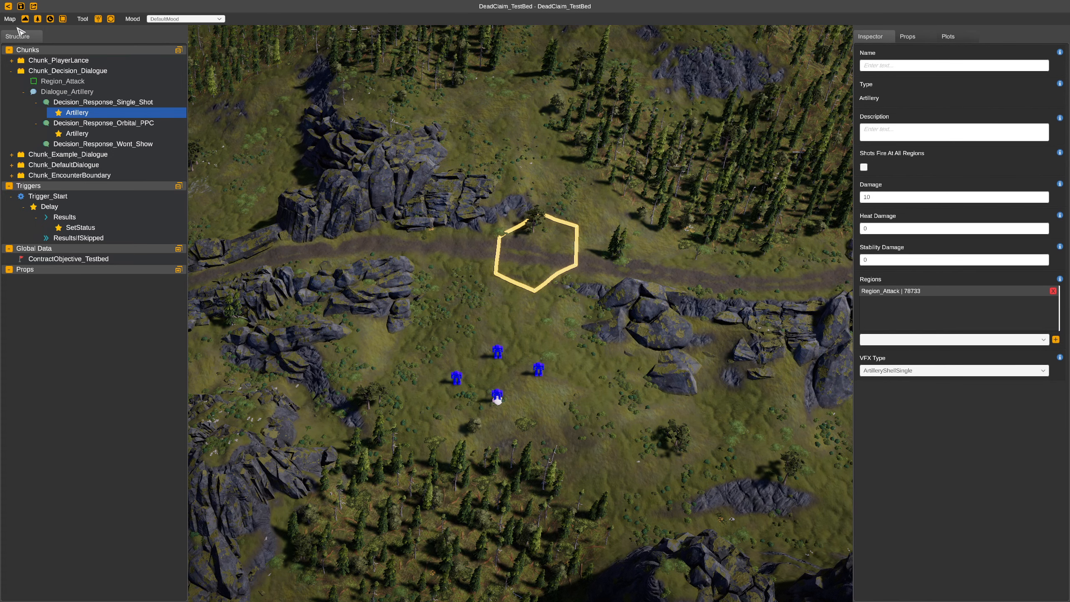
Save the encounter, and review the start trigger's SetStatus result and the settings of Chunk_Decision_Dialogue
left_click(21, 7)
left_click(480, 324)
left_click(80, 227)
left_click(46, 71)
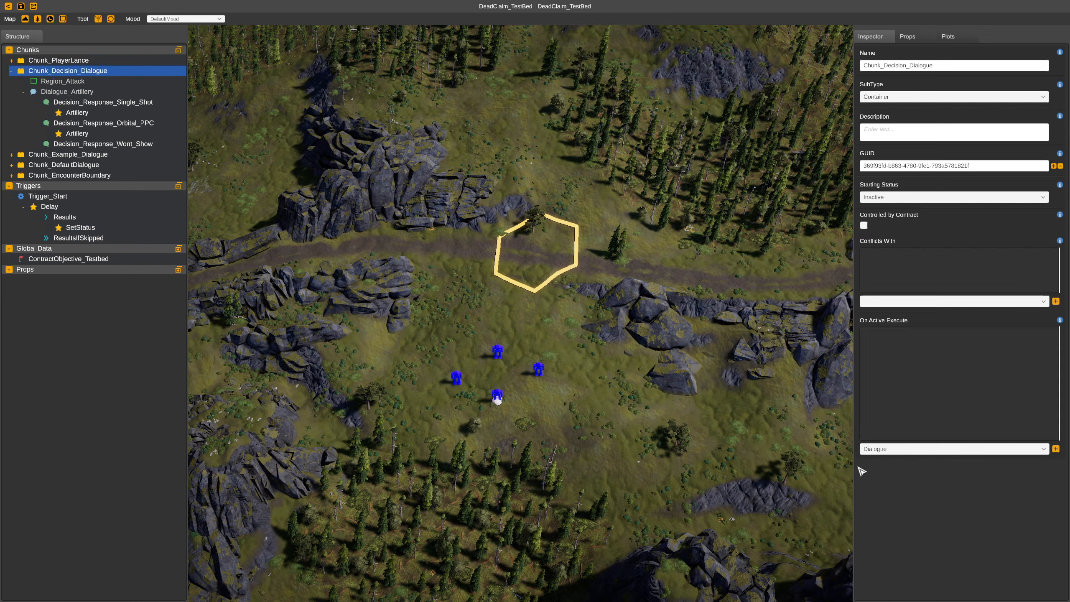
Try adding a Dialogue result to the Results of Trigger_Start's Delay, and delete that result again
right_click(71, 218)
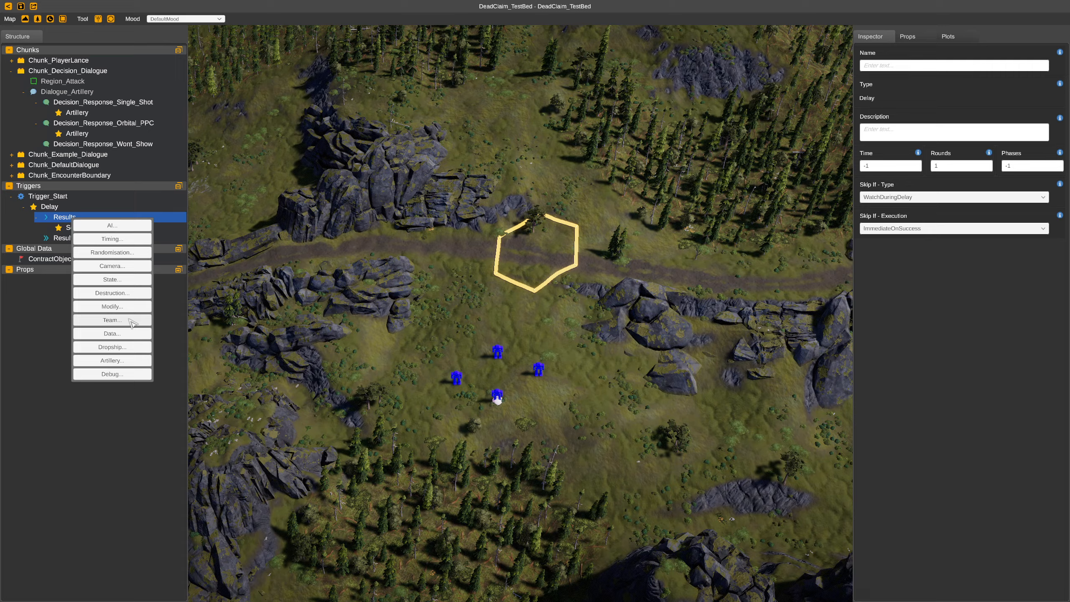
left_click(124, 296)
left_click(112, 240)
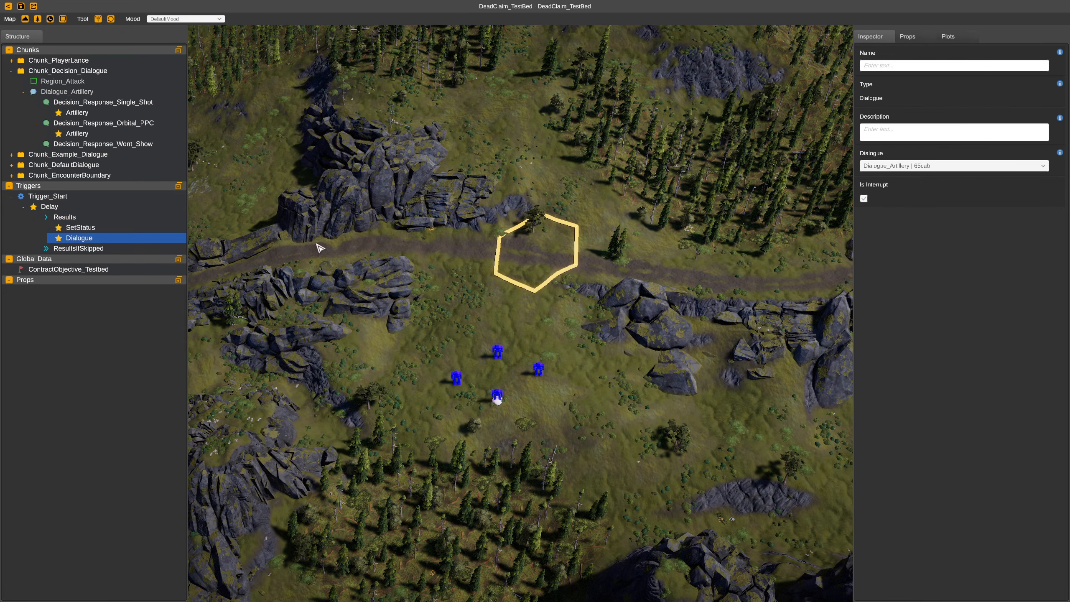
right_click(90, 241)
left_click(110, 249)
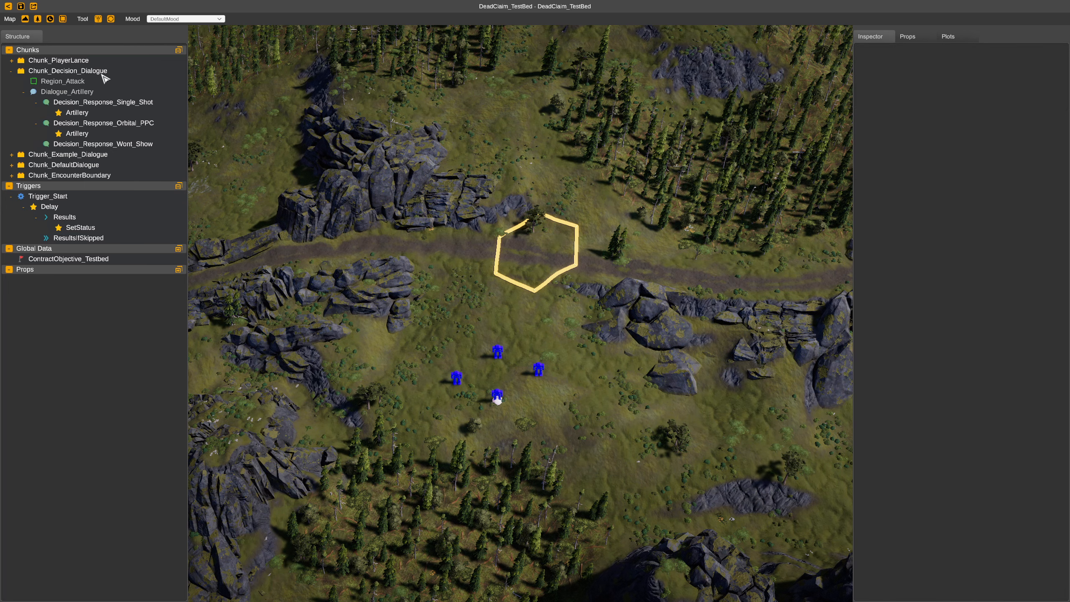
Add a Dialogue action to Chunk_Decision_Dialogue's On Active Execute list, with Dialogue_Artillery as its dialogue
left_click(70, 71)
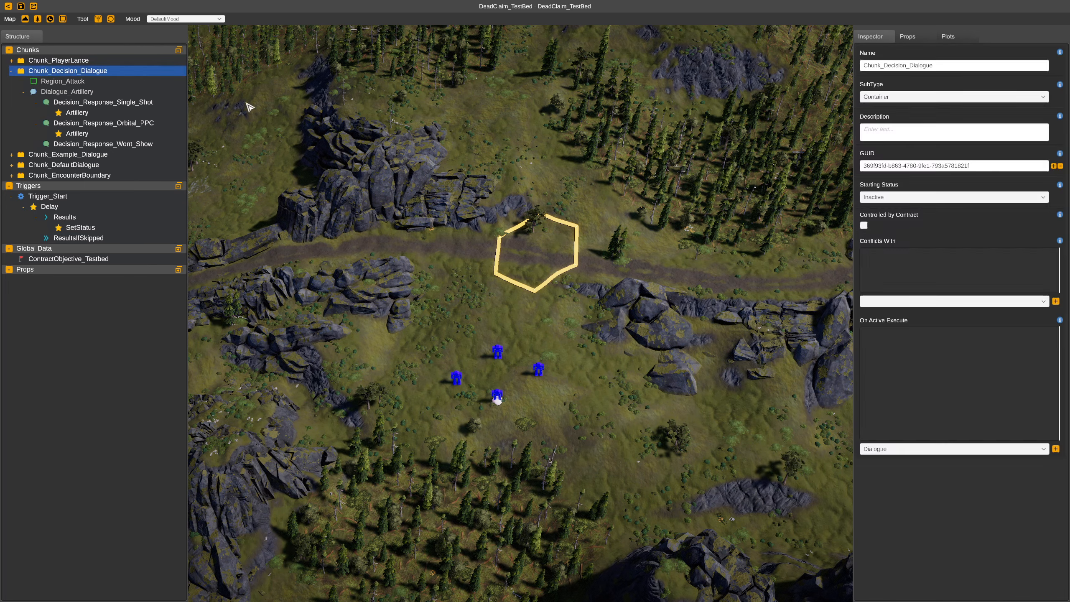
left_click(924, 449)
left_click(921, 452)
left_click(921, 450)
left_click(896, 459)
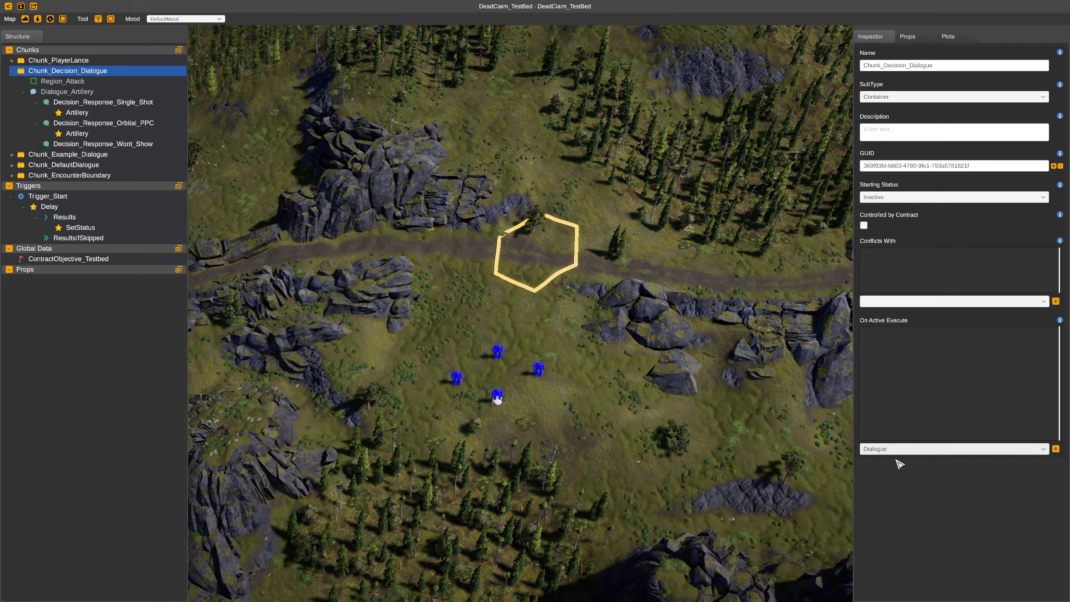
left_click(918, 451)
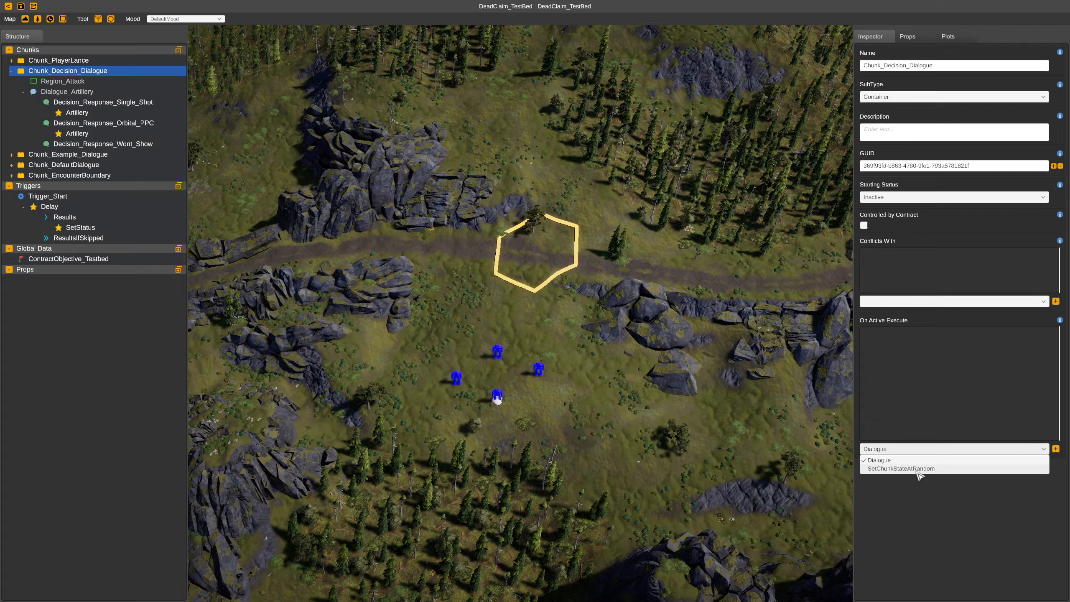
left_click(917, 461)
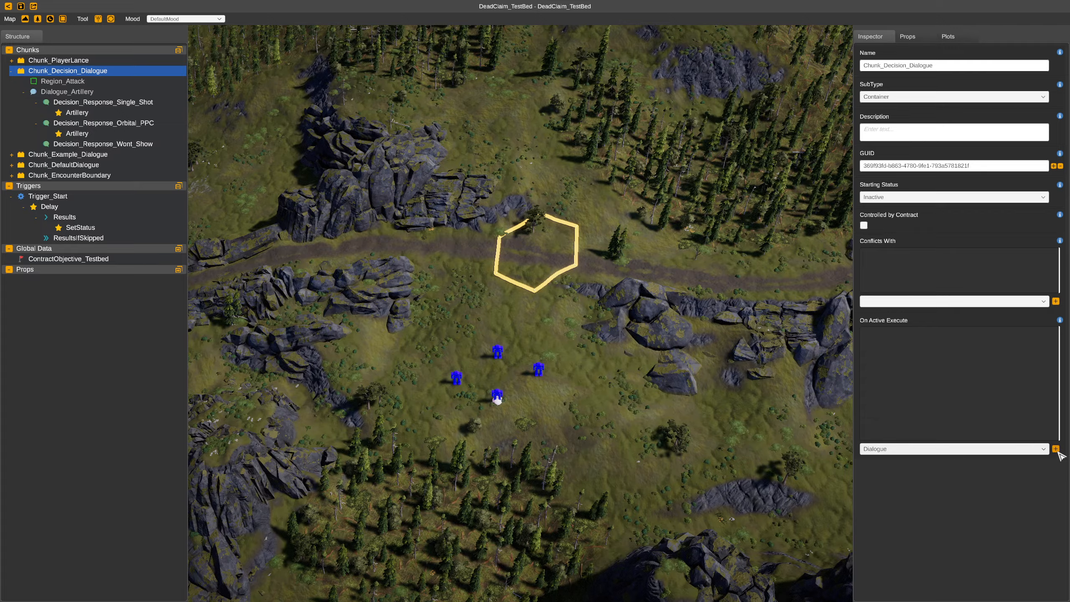
left_click(1056, 448)
left_click(1003, 346)
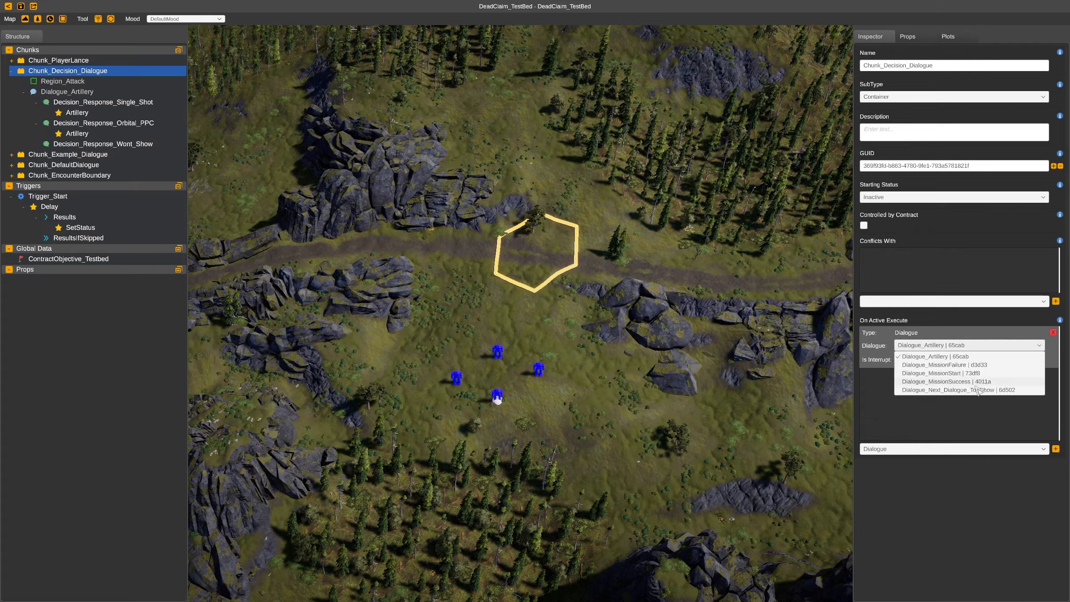
left_click(963, 358)
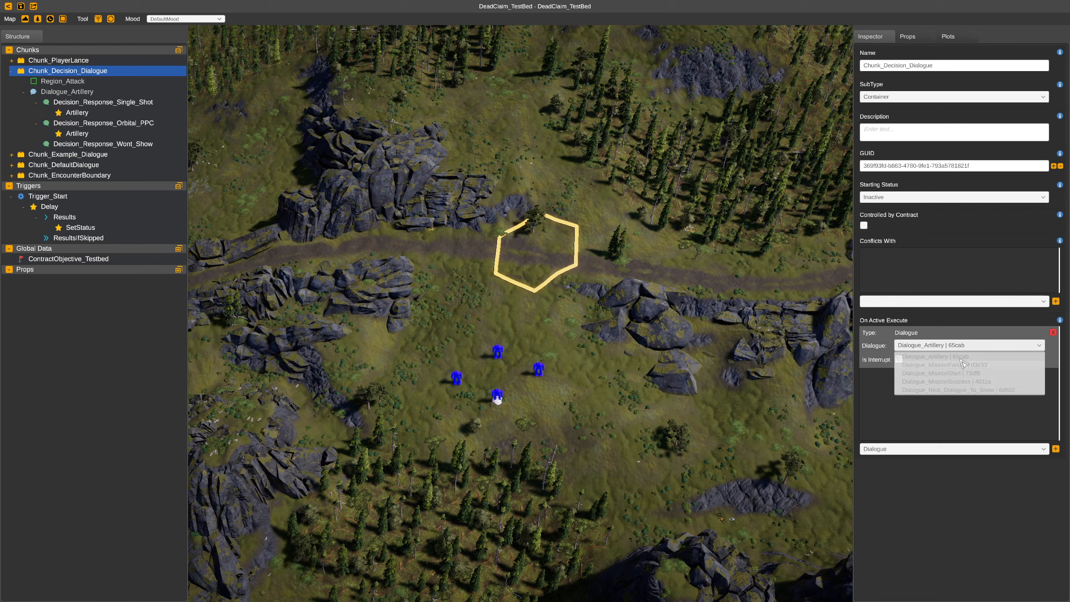
Rename Dialogue_Artillery as Dialogue_Artillery_Decision and check its reference in Chunk_Decision_Dialogue
left_click(87, 91)
left_click(936, 66)
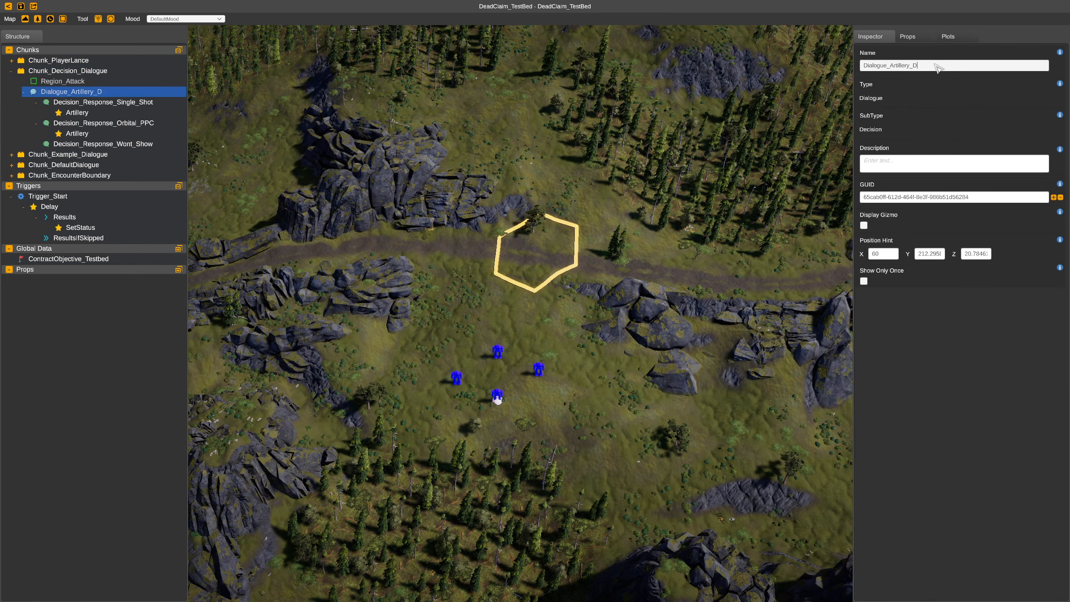
type("_Decision")
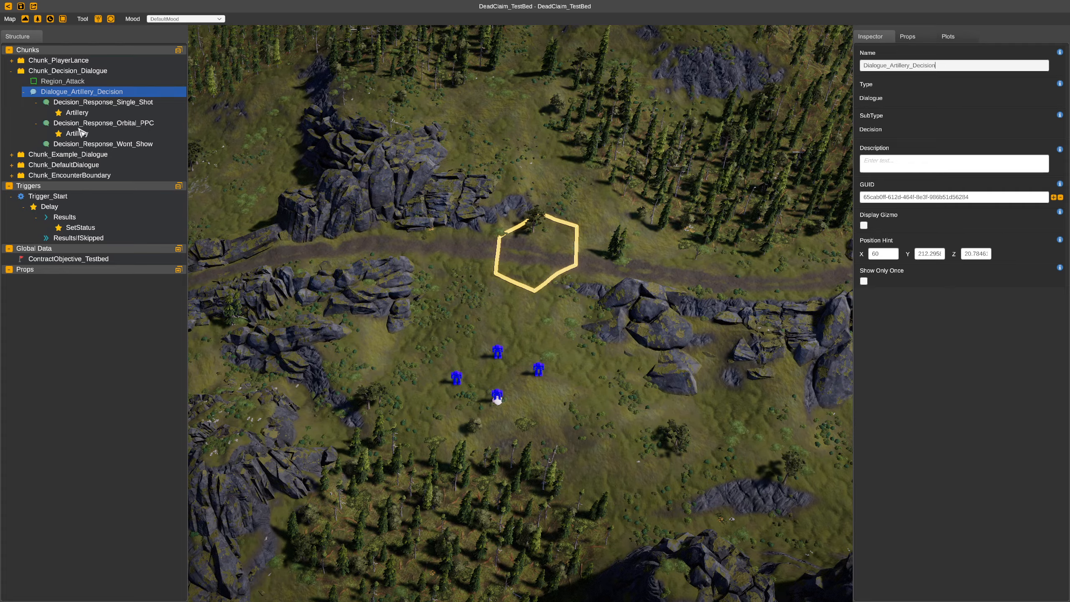
left_click(93, 72)
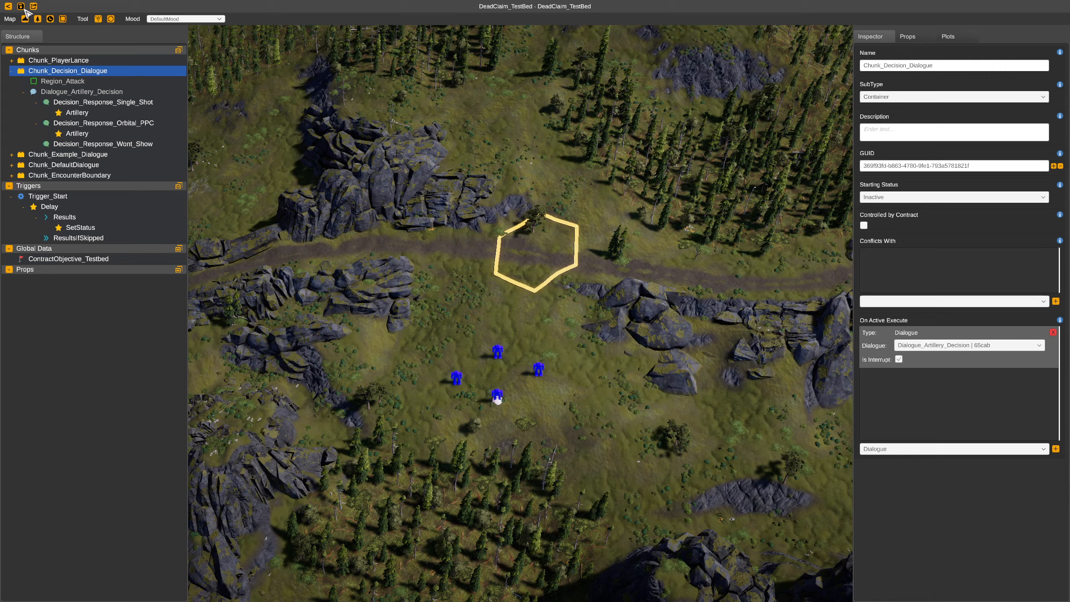
Review the decision dialogue's responses, save the encounter, and export the contract override template as DeadClaim_TestBed_Export.json
left_click(78, 92)
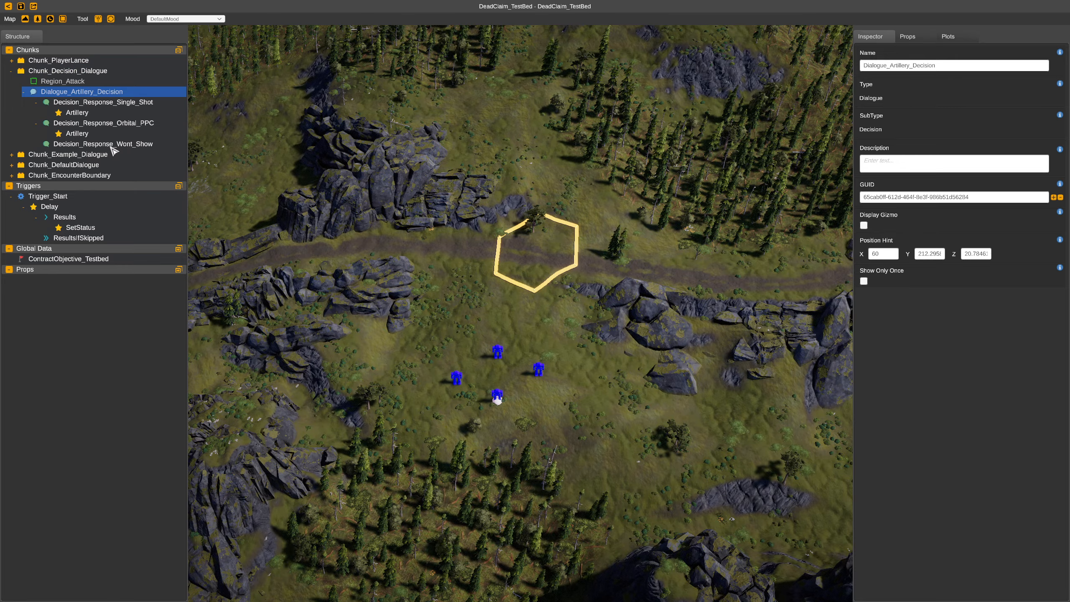
left_click(114, 105)
left_click(116, 127)
left_click(115, 104)
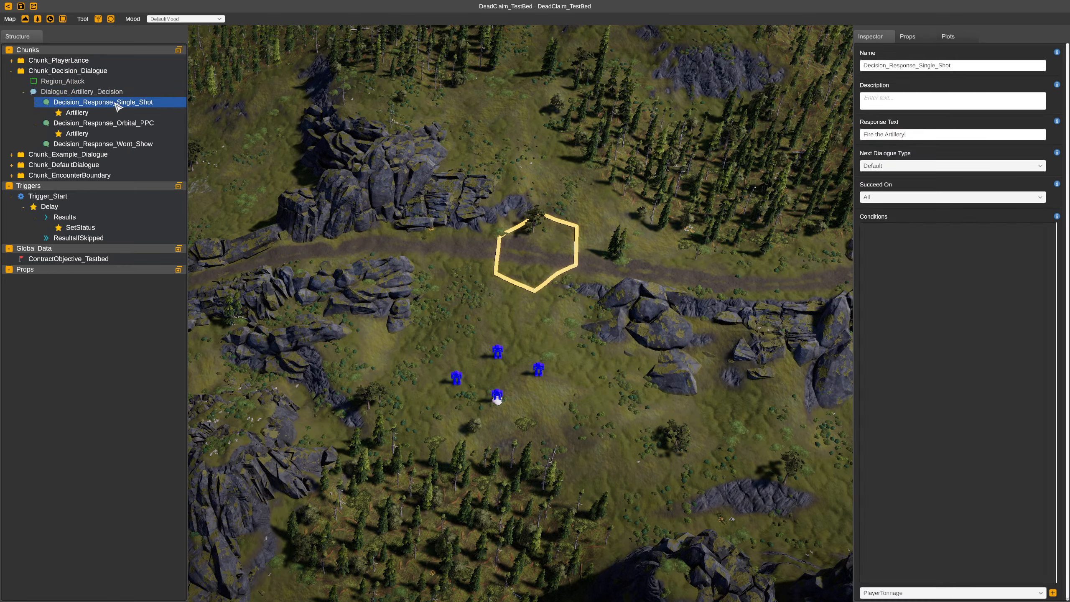
left_click(21, 7)
left_click(507, 322)
left_click(33, 6)
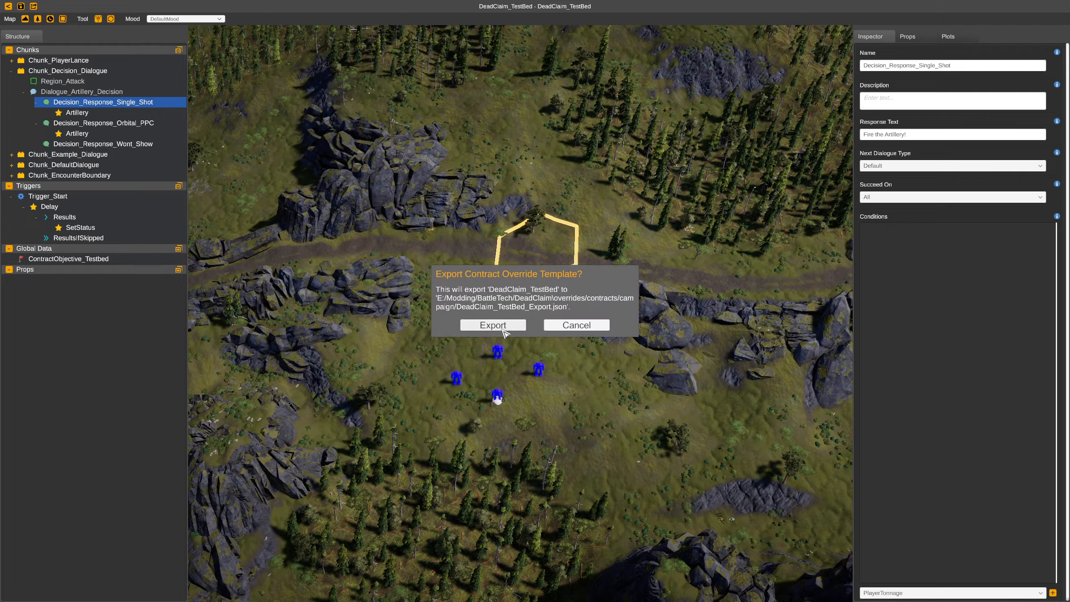
left_click(503, 328)
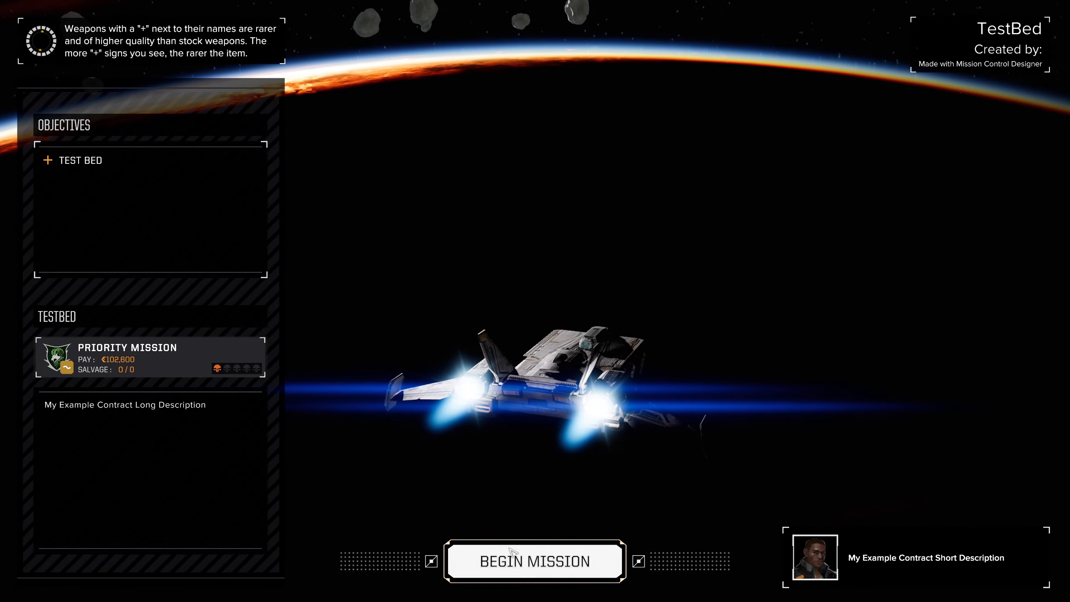
Switch to the BattleTech game, begin the TestBed mission and dismiss the mission start dialogue
left_click(533, 564)
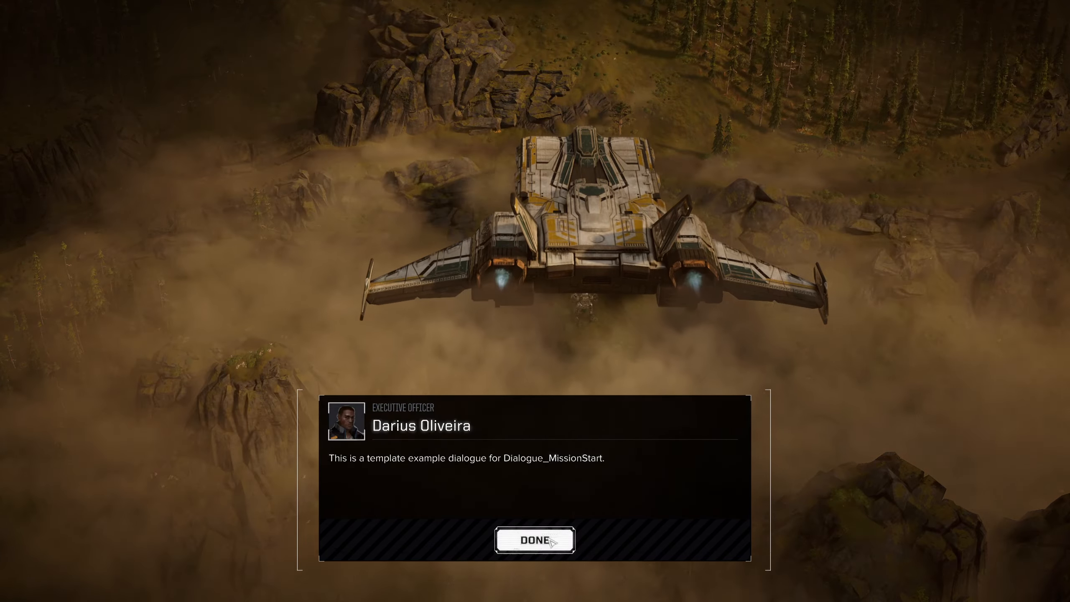
left_click(551, 541)
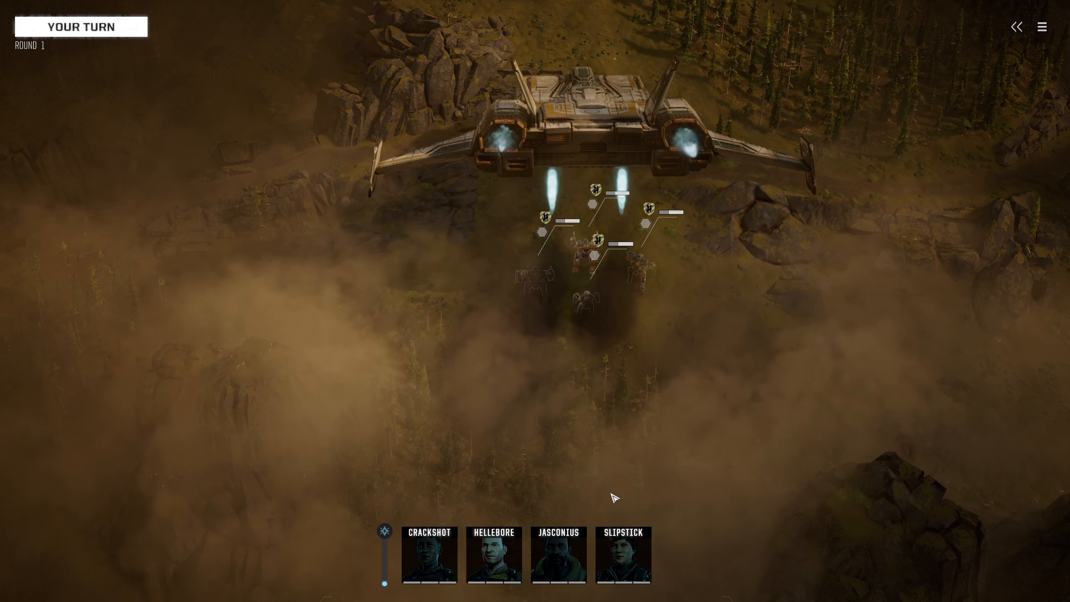